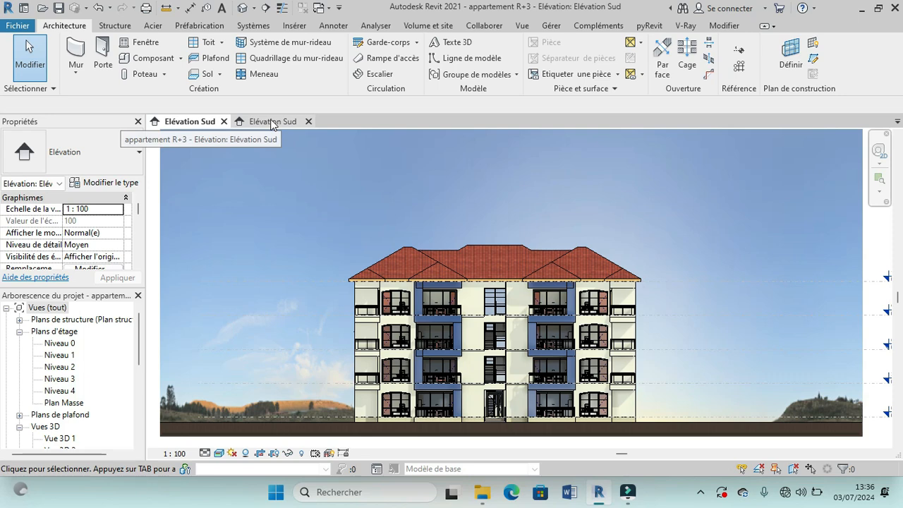
Step: Switch to the unrendered Elévation Sud view of the apartment building and turn on its shadows
click(272, 122)
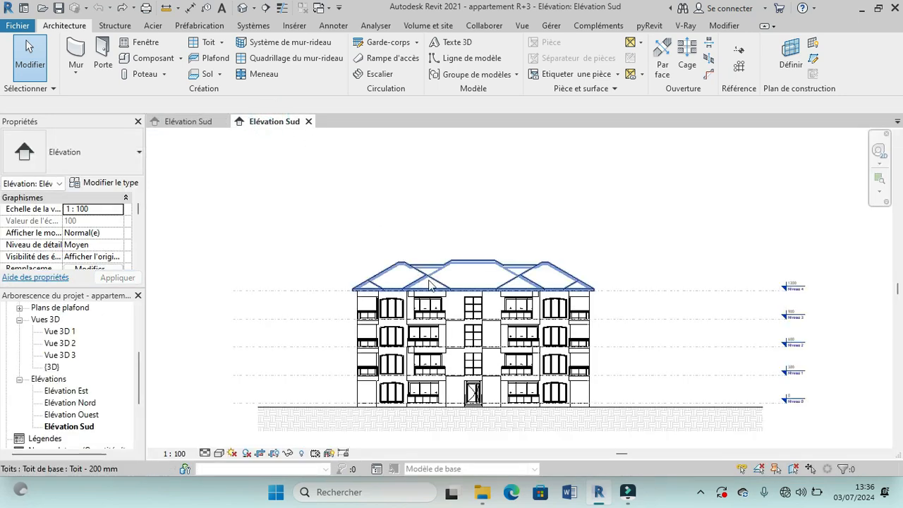
scroll(492, 444, up, 2)
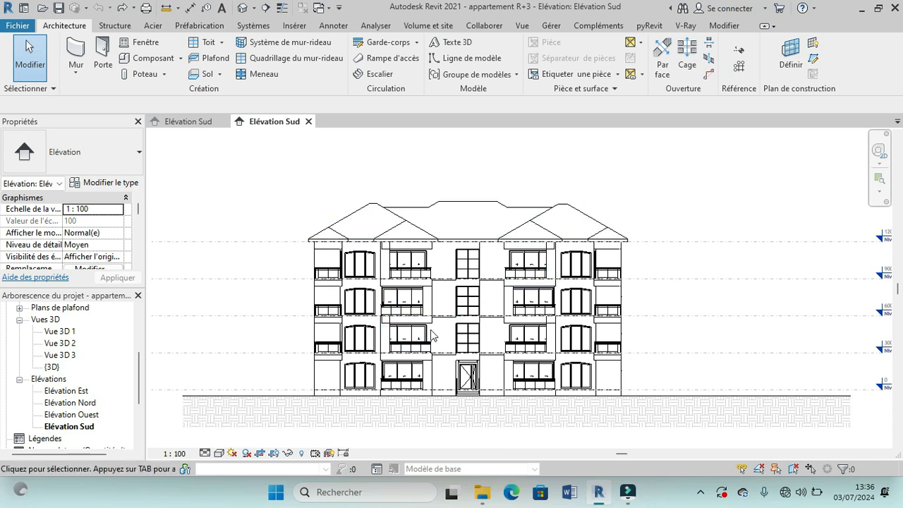
click(246, 455)
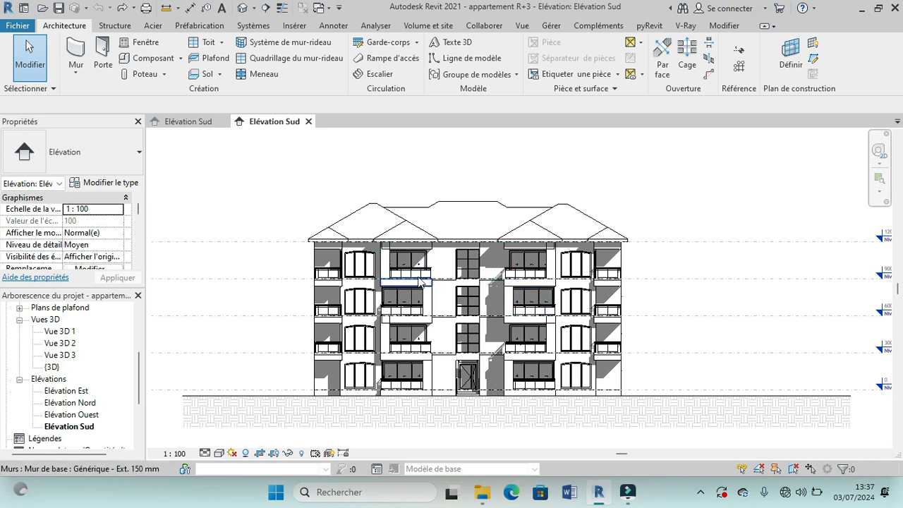
Step: Activate the sun path in the south elevation, using the project's specified date, time and location
click(233, 454)
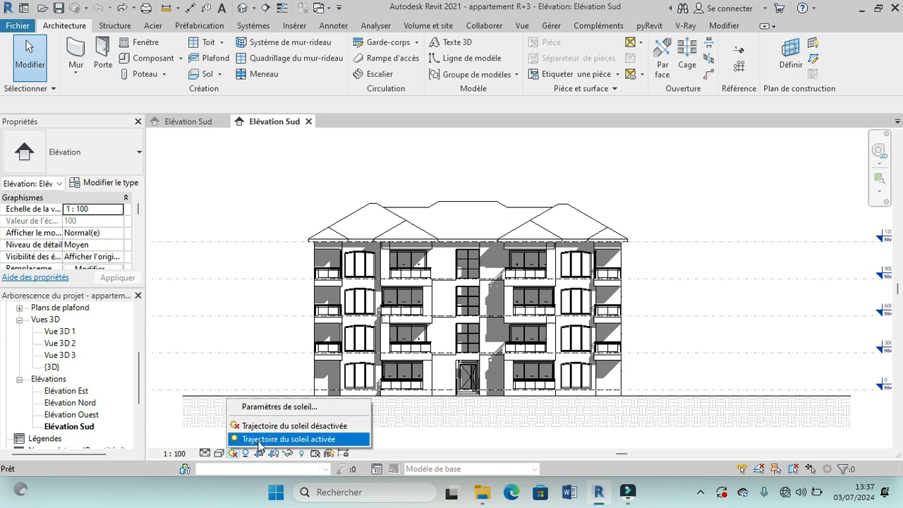
click(259, 445)
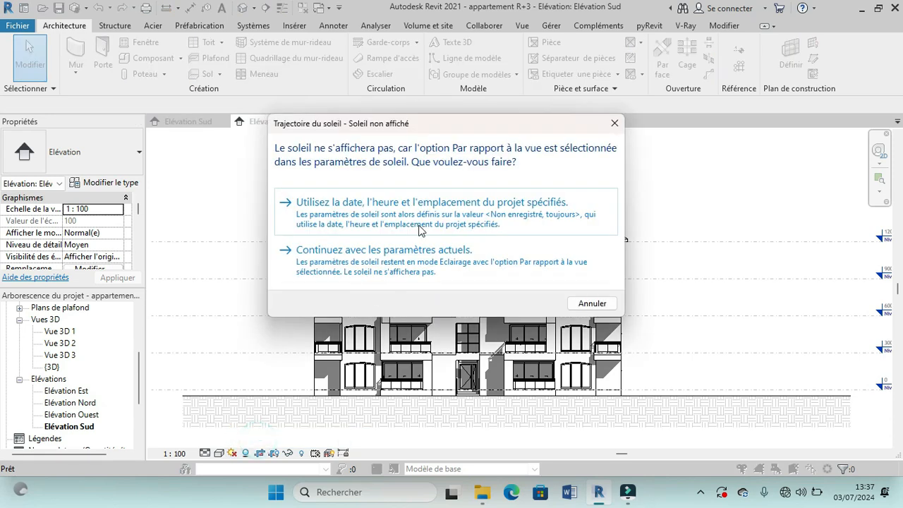
click(440, 214)
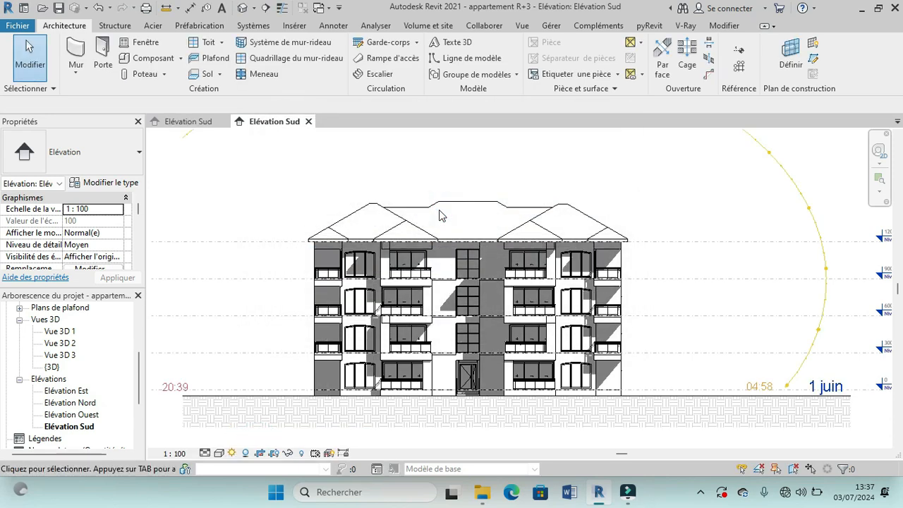
Step: Move the sun along its path above the building to 11:45, and on to 13:30
scroll(449, 359, down, 2)
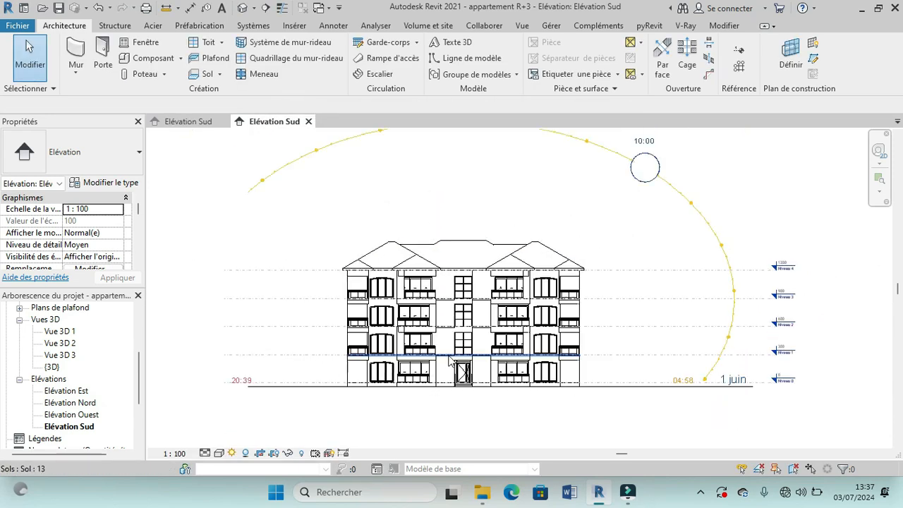
scroll(449, 356, down, 1)
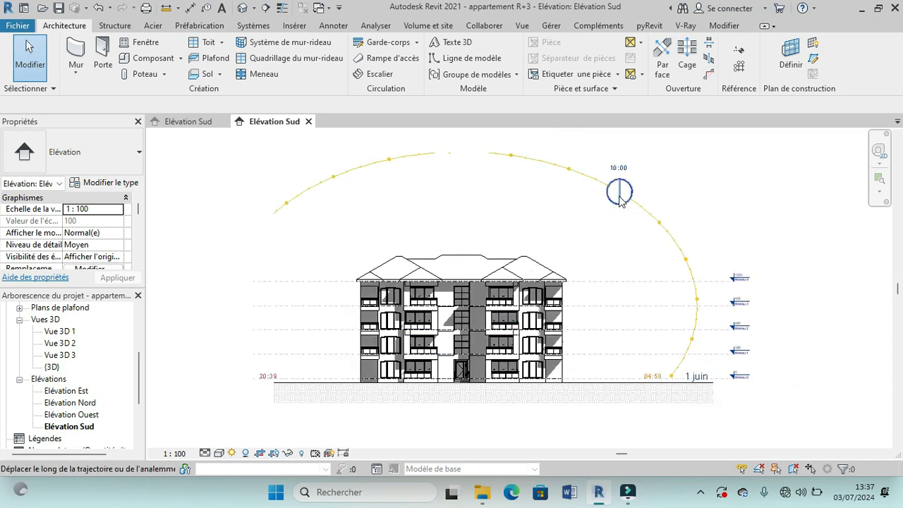
drag(618, 199, 528, 162)
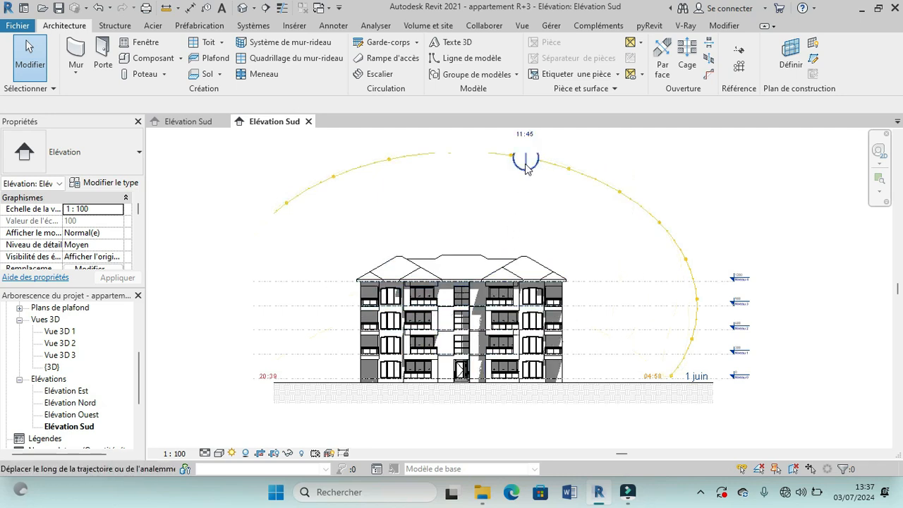
drag(526, 168, 420, 163)
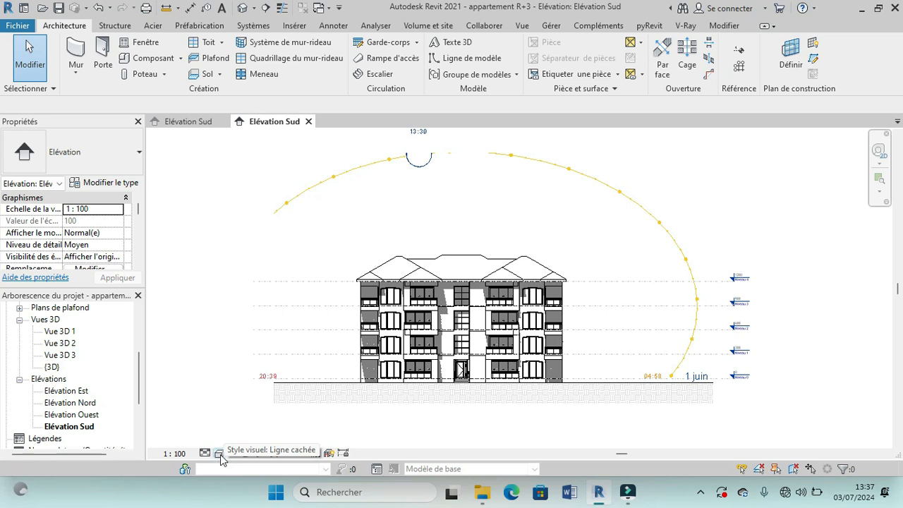
Step: Try the Ombré and Couleurs uniformes visual styles on the south elevation
click(220, 454)
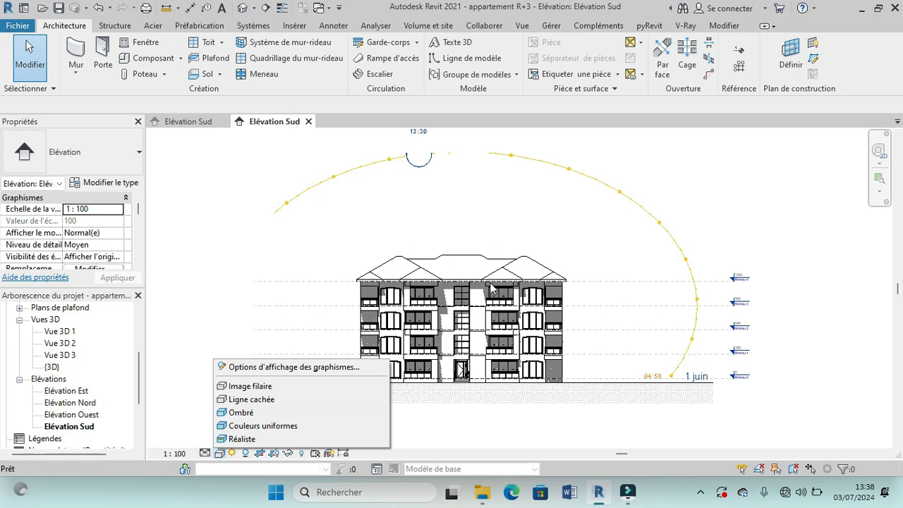
click(254, 414)
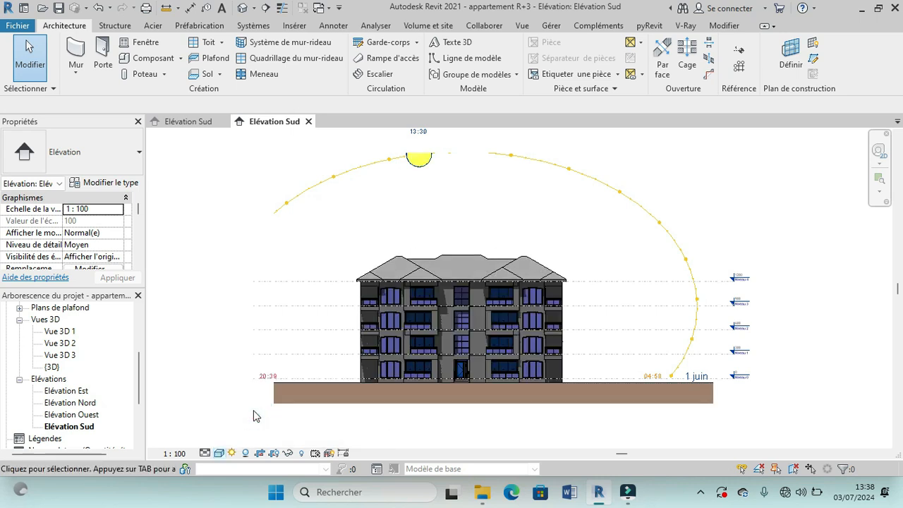
click(220, 453)
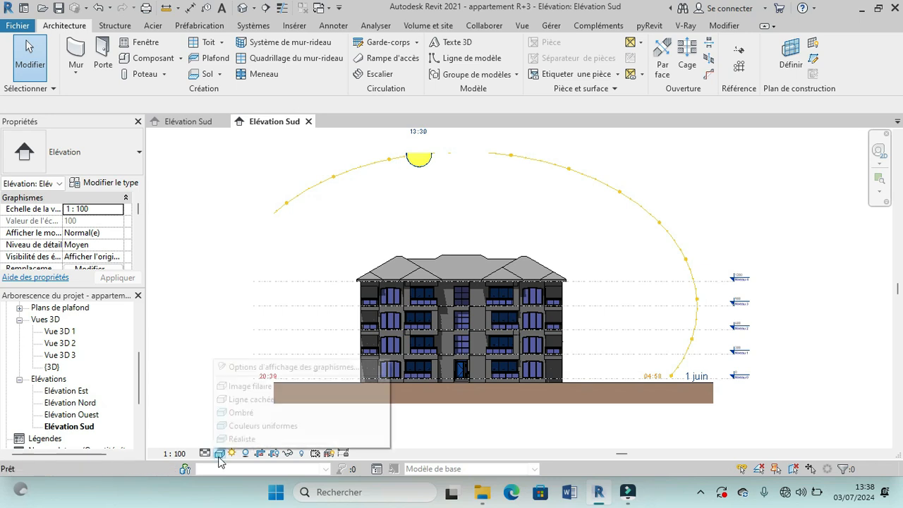
click(245, 427)
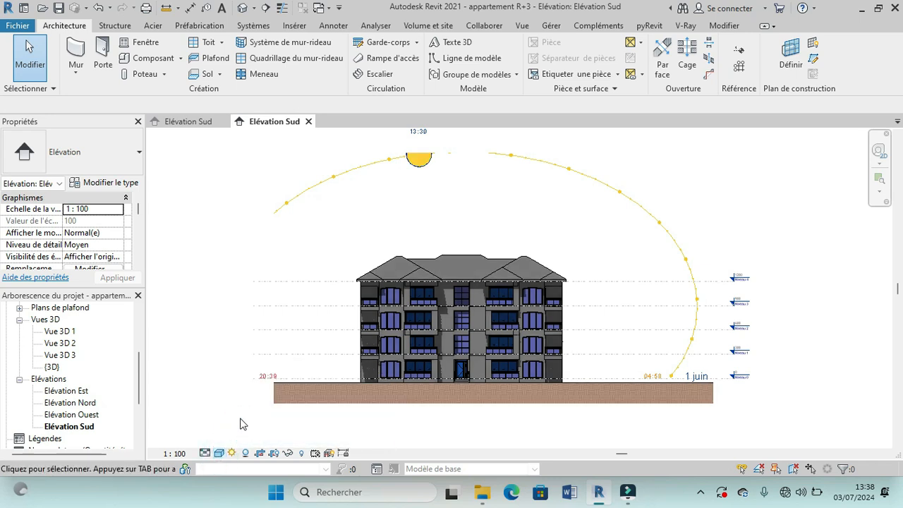
Step: Set the south elevation's visual style to Réaliste and inspect the rendered facade
click(219, 454)
click(232, 443)
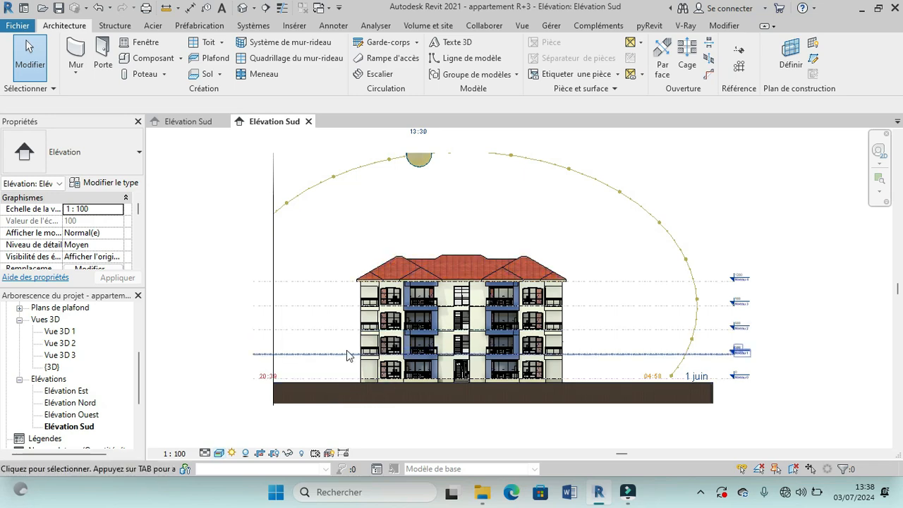
scroll(464, 309, up, 1)
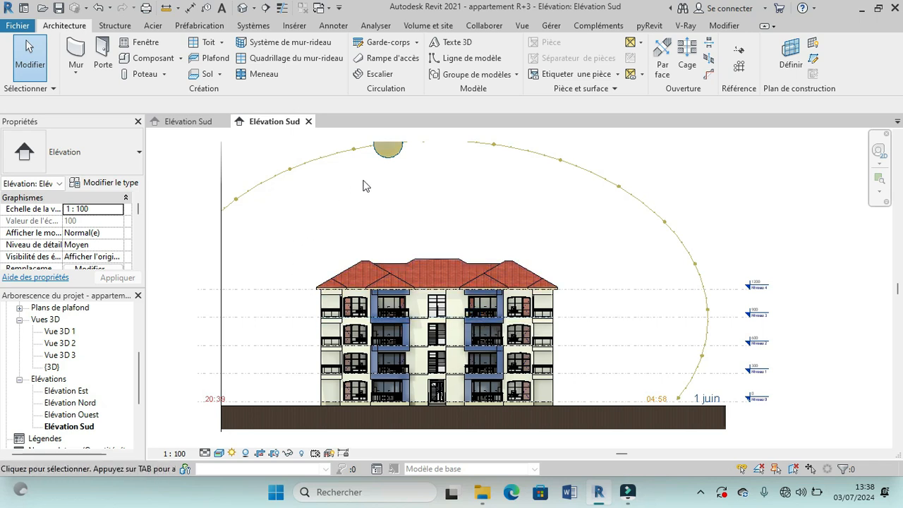
scroll(377, 296, down, 1)
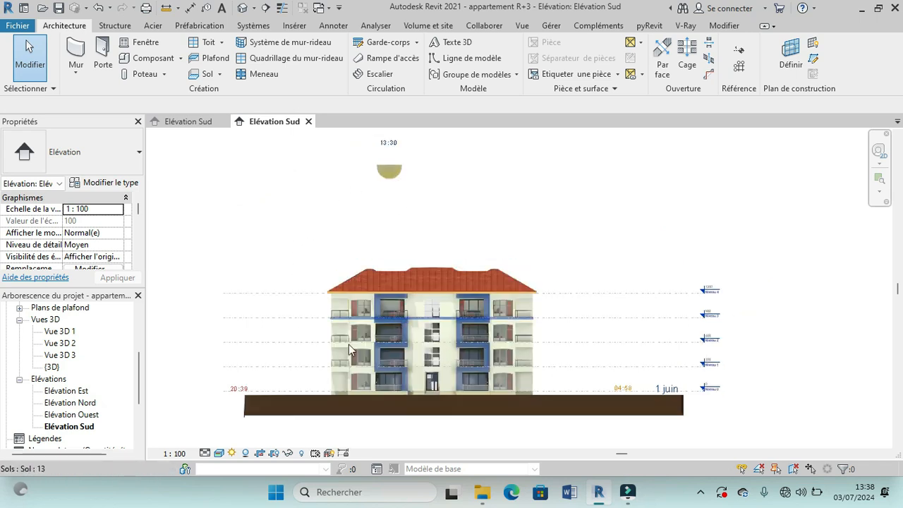
Step: Deactivate the sun path in the south elevation and check the facade without it
click(231, 454)
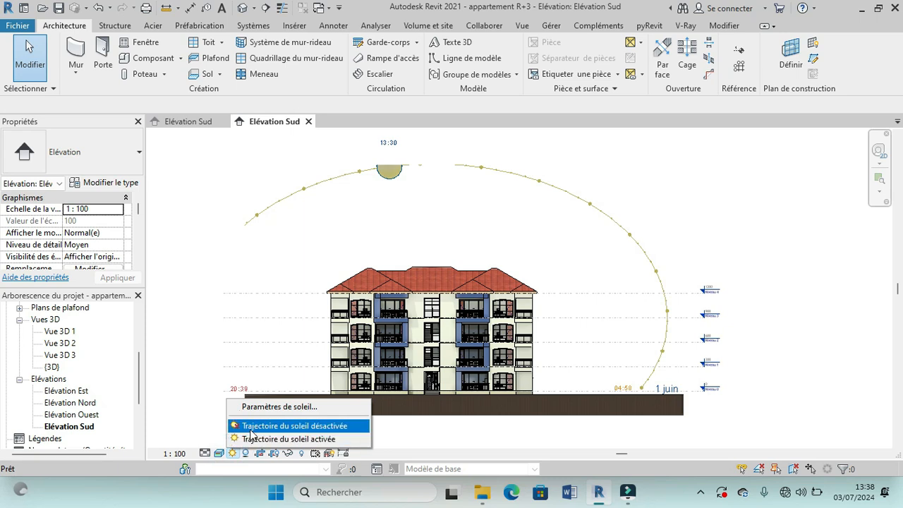
click(251, 429)
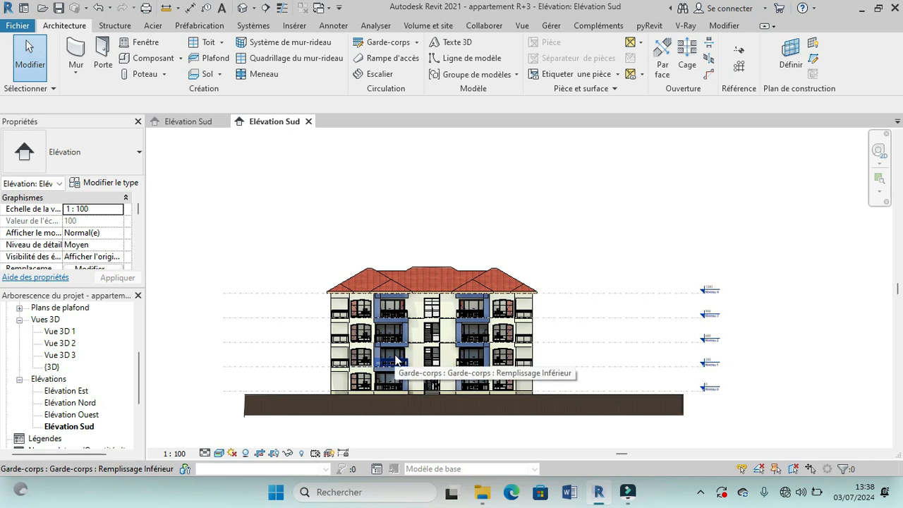
scroll(304, 372, up, 2)
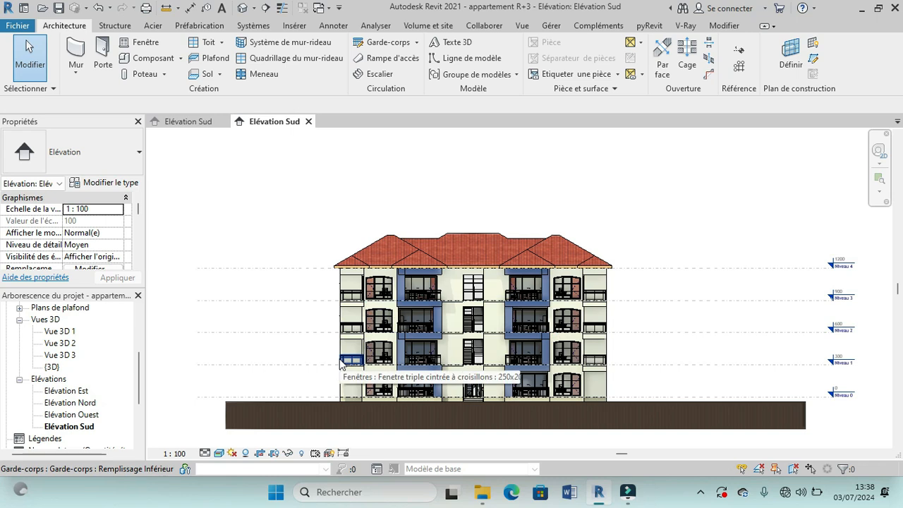
scroll(339, 362, down, 1)
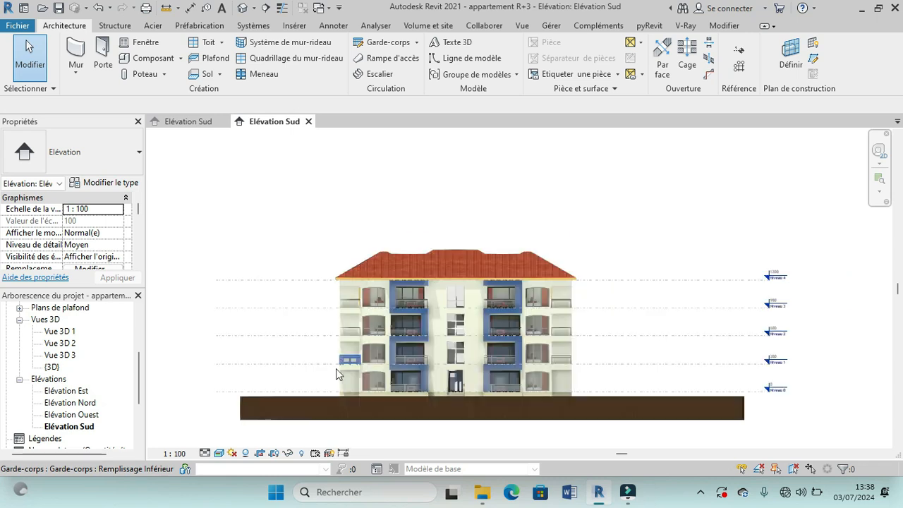
Step: Apply the Ciel background to the south elevation through its graphic display options
click(219, 453)
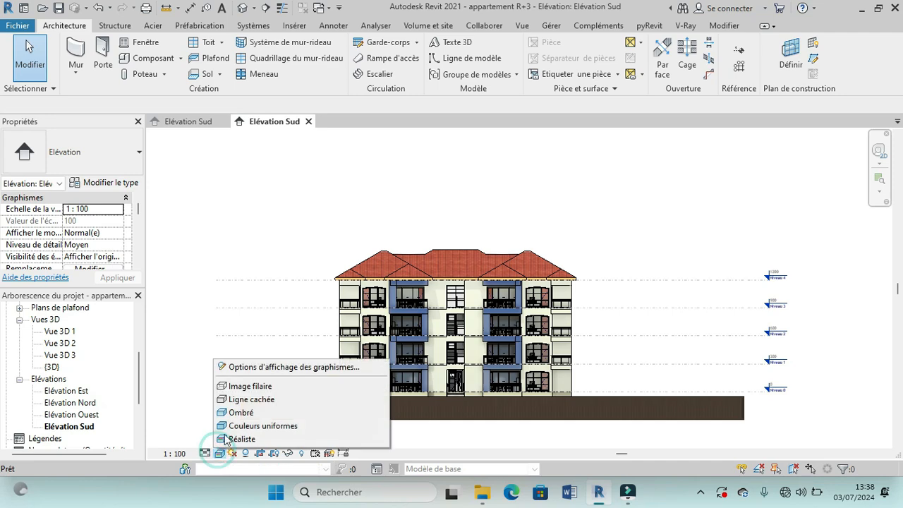
click(254, 368)
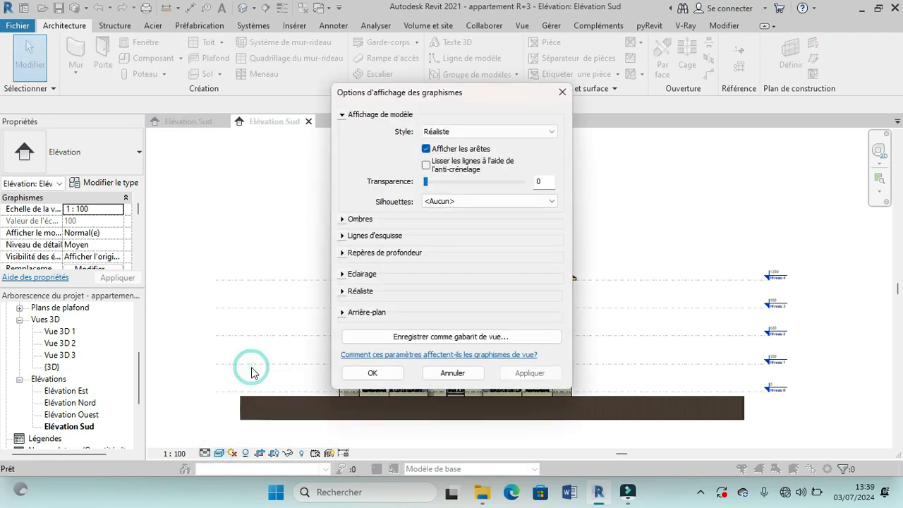
click(343, 313)
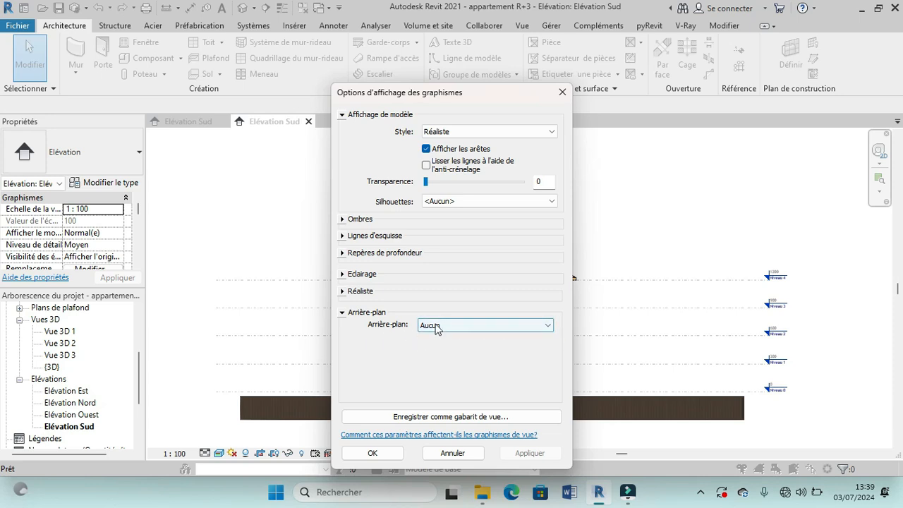
click(549, 326)
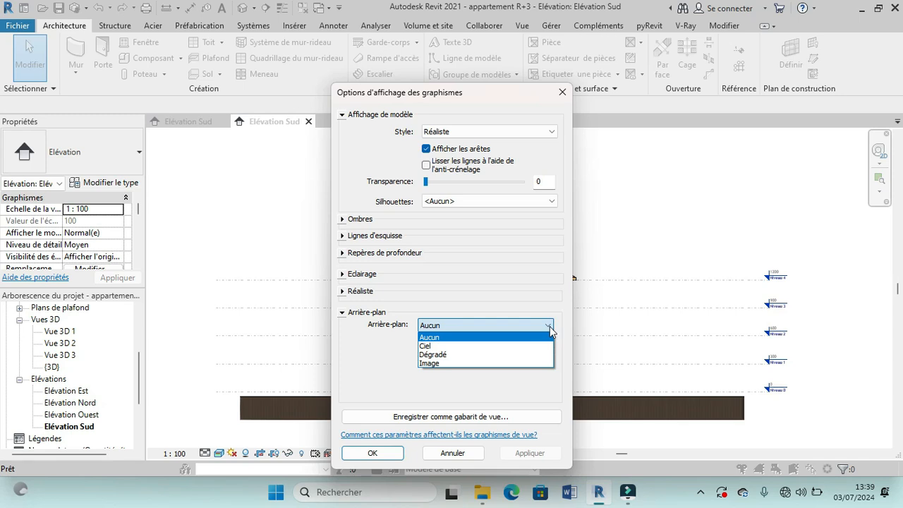
click(443, 347)
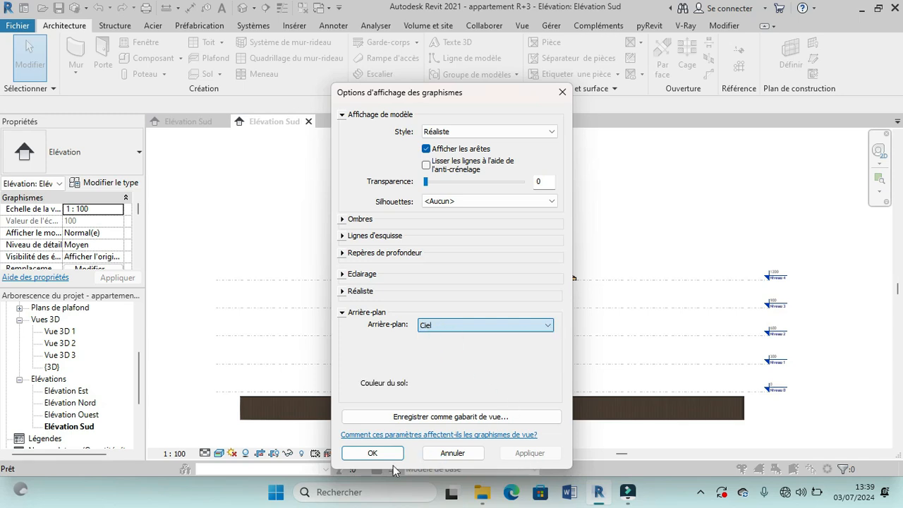
click(526, 456)
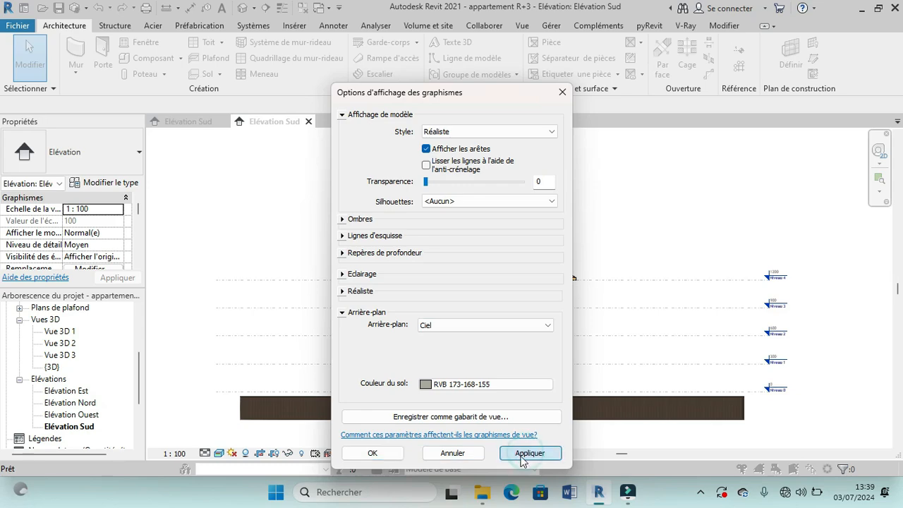
click(376, 453)
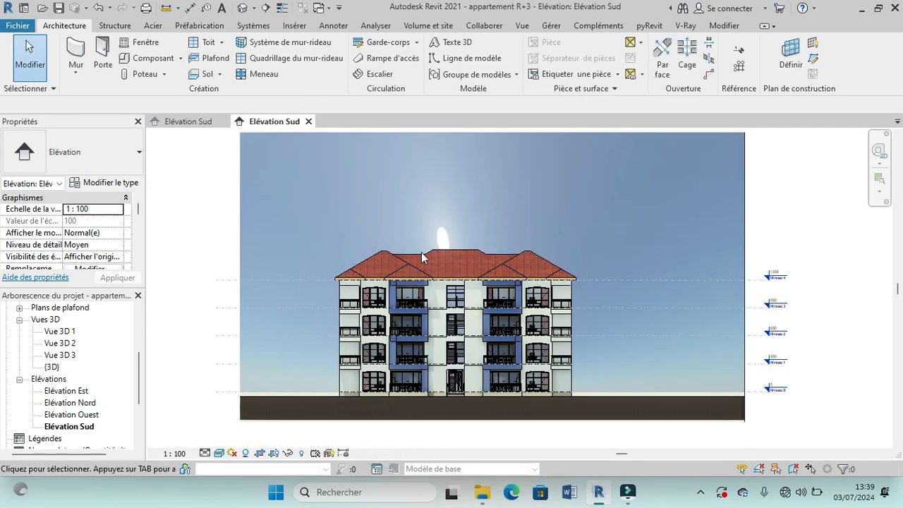
Step: Change the south elevation's background to Dégradé in the graphic display options, keeping the default sky, horizon and ground colours
click(219, 454)
click(264, 365)
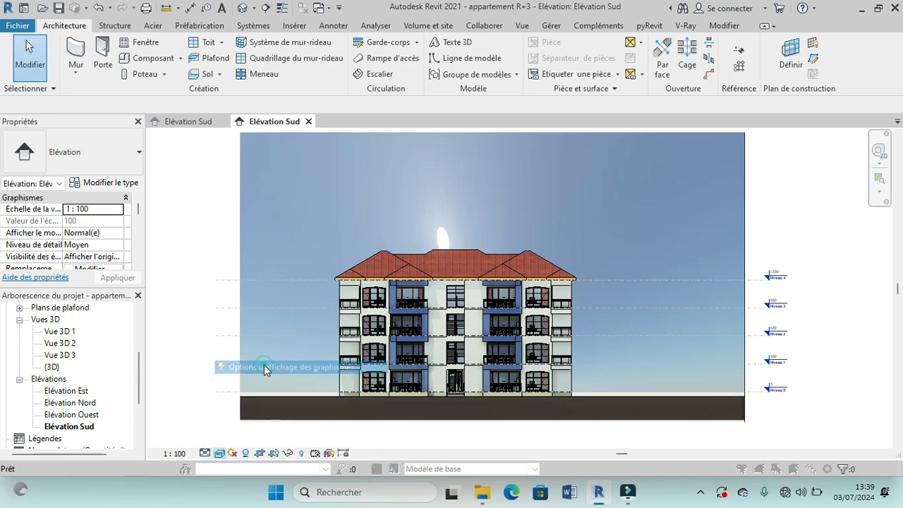
click(343, 312)
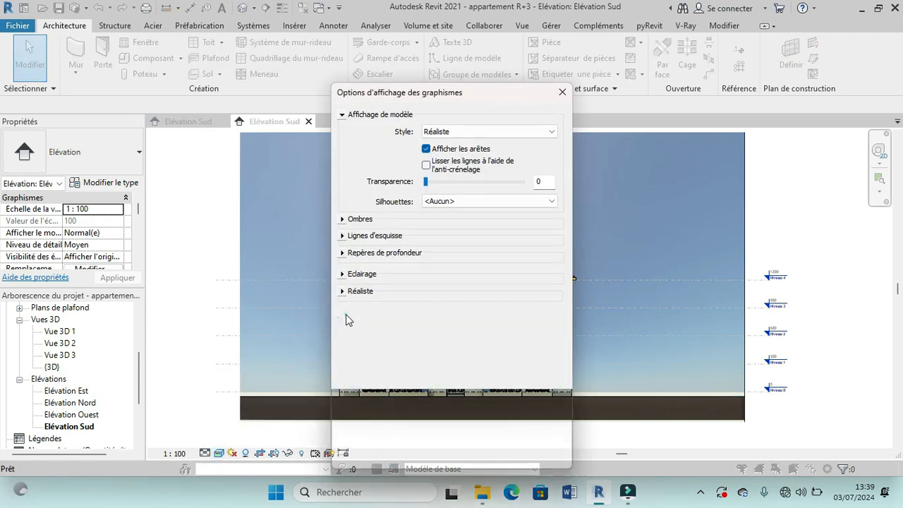
click(473, 325)
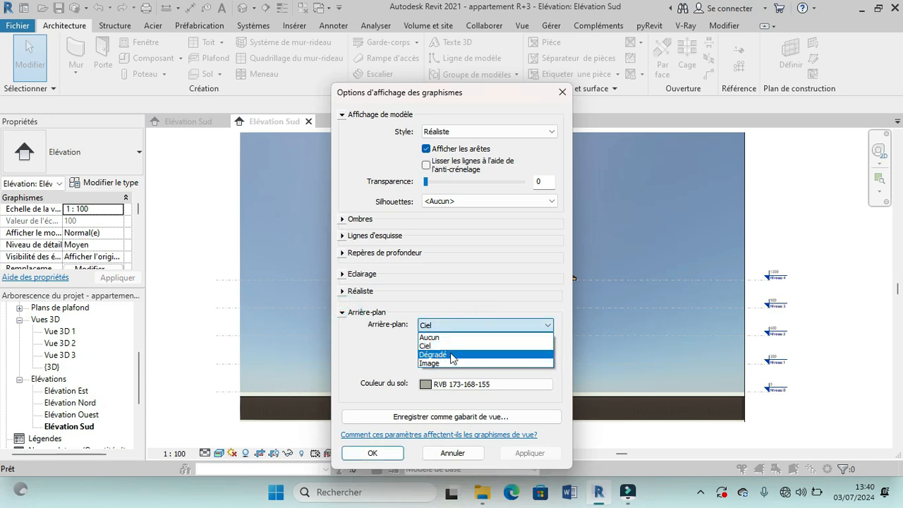
click(447, 356)
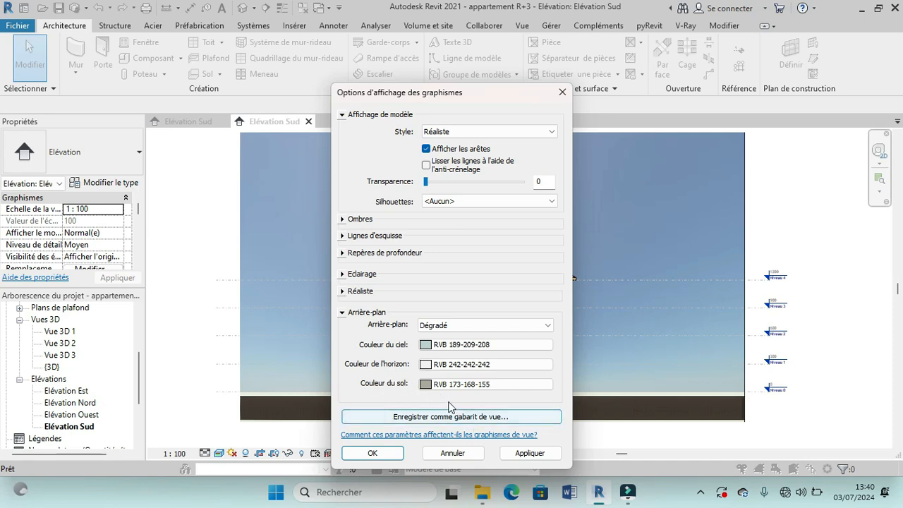
click(533, 457)
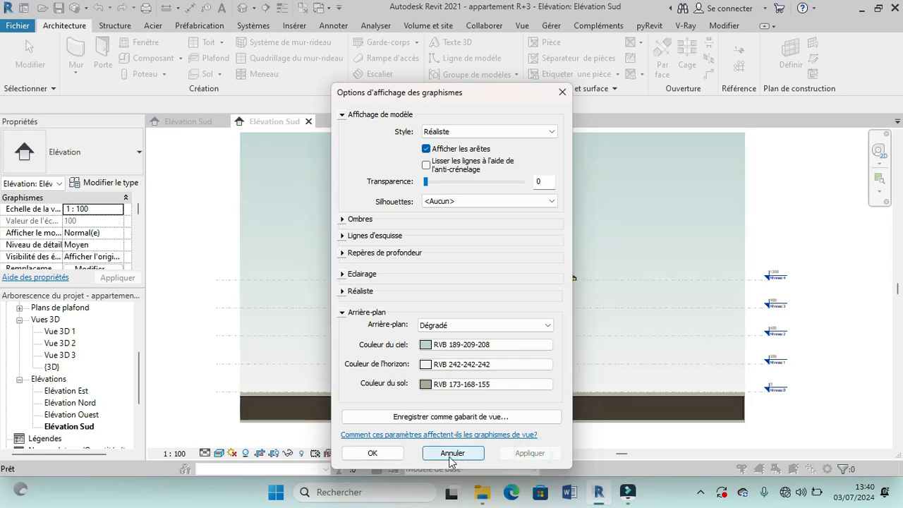
click(372, 454)
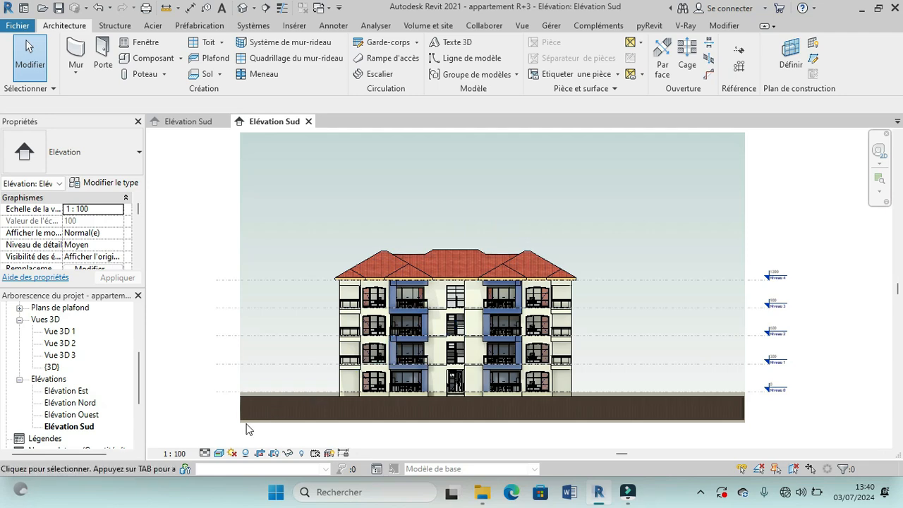
Step: Choose Image as the background type in the south elevation's graphic display options
click(219, 453)
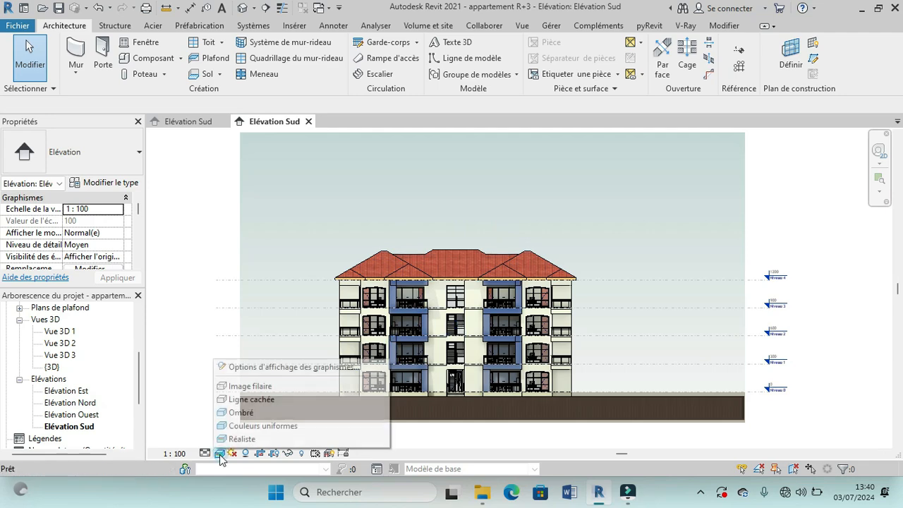
click(271, 370)
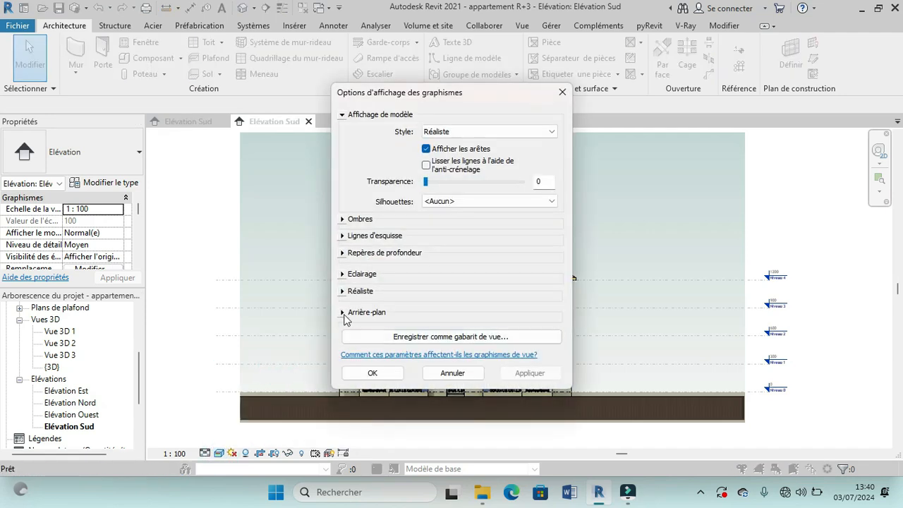
click(345, 313)
click(473, 326)
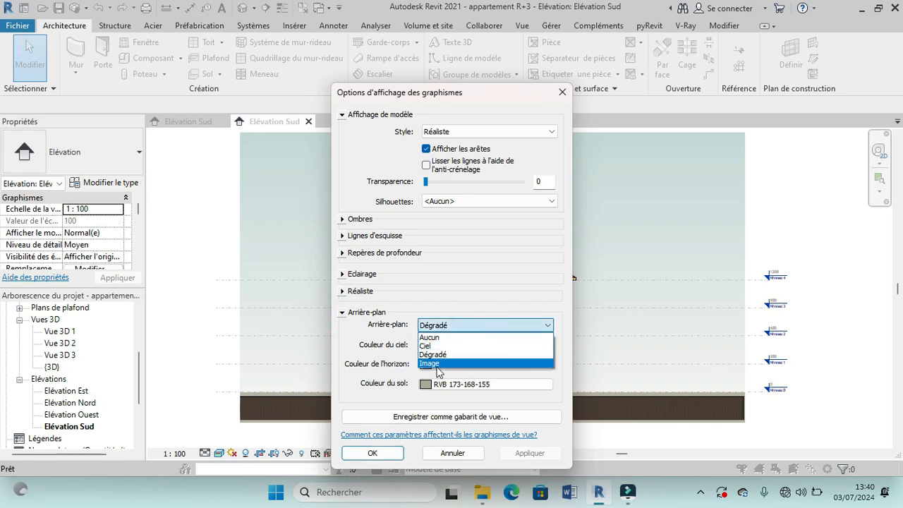
click(437, 364)
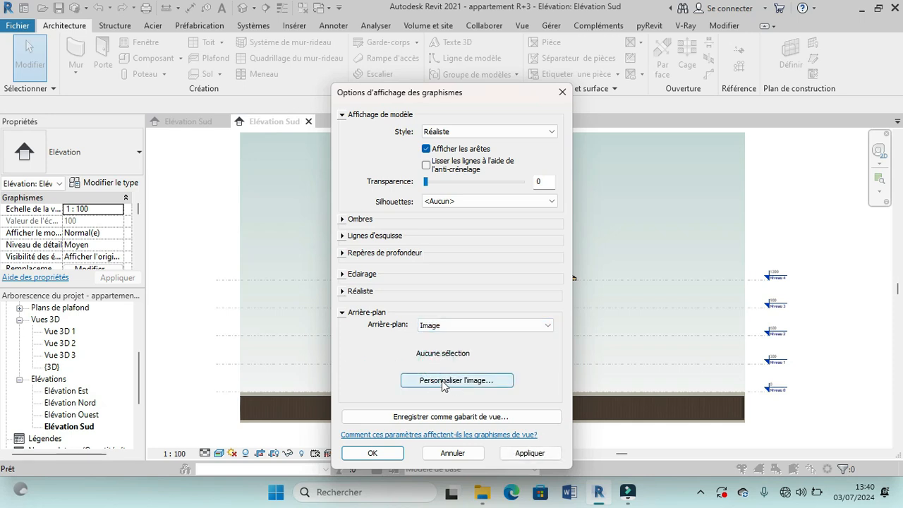
Step: Load ciel.png from drive D as the background image with the Etirer scale and apply it to the south elevation
click(445, 382)
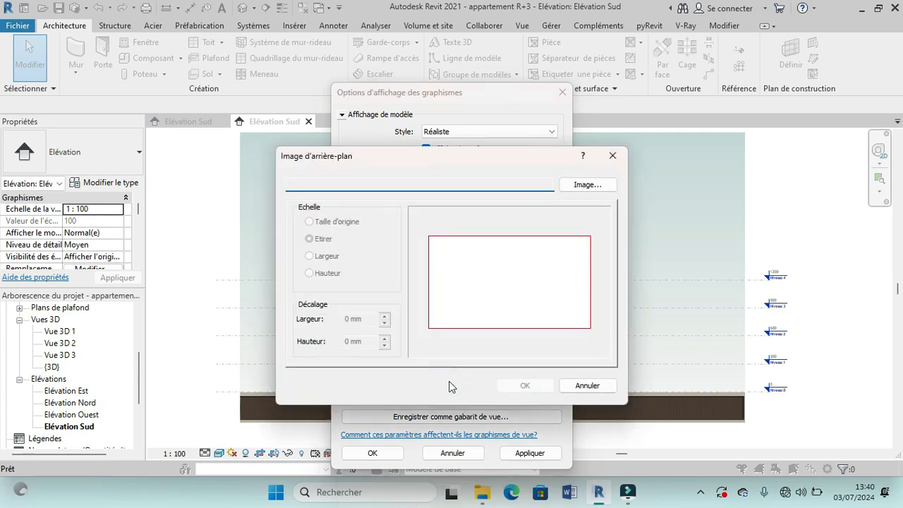
click(590, 184)
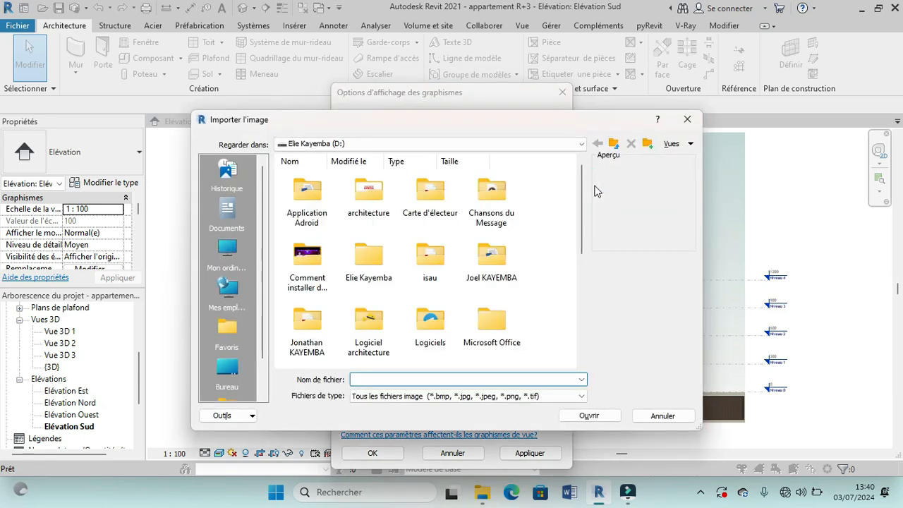
scroll(459, 215, down, 6)
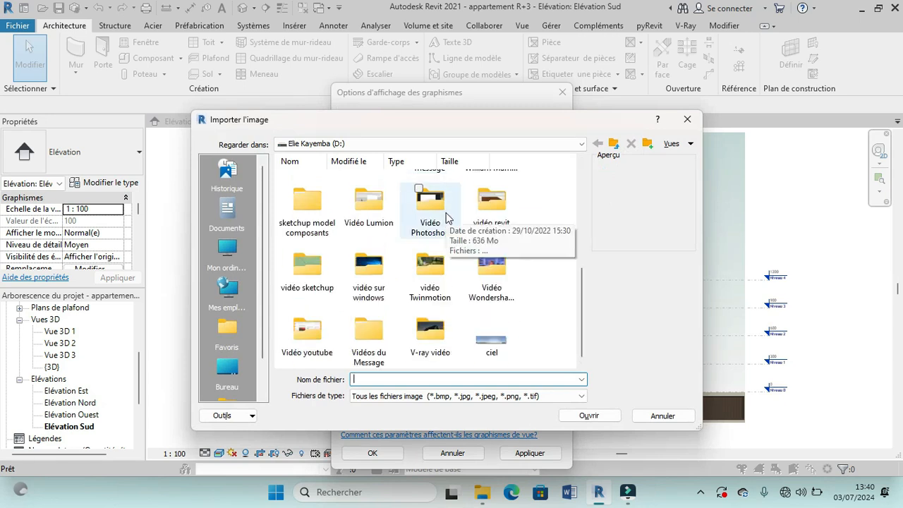
click(484, 345)
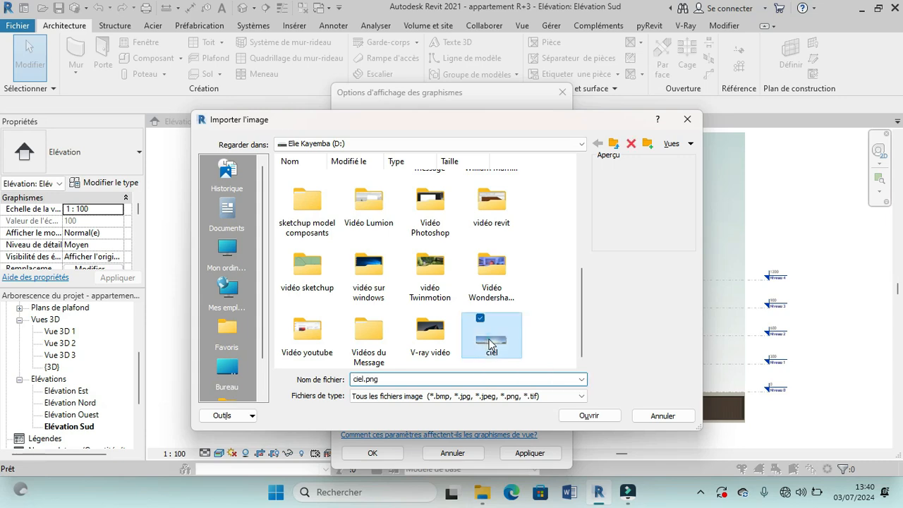
click(587, 416)
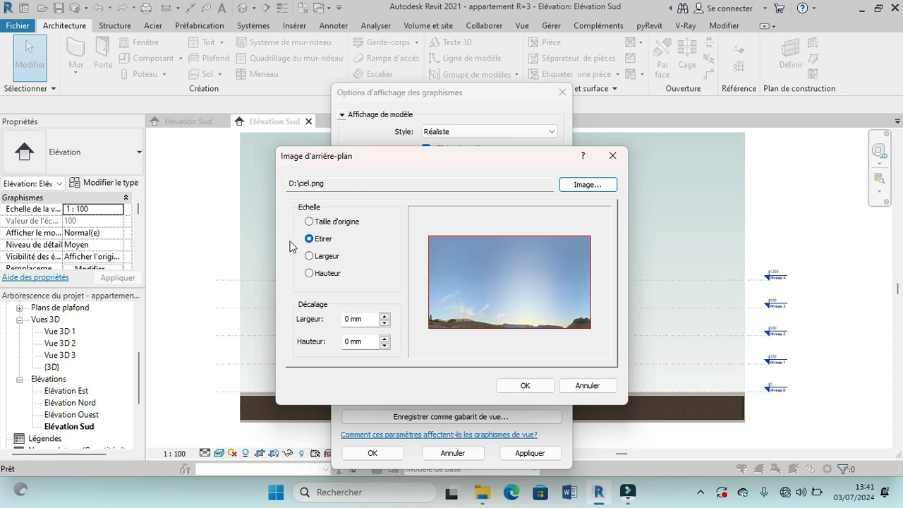
click(543, 386)
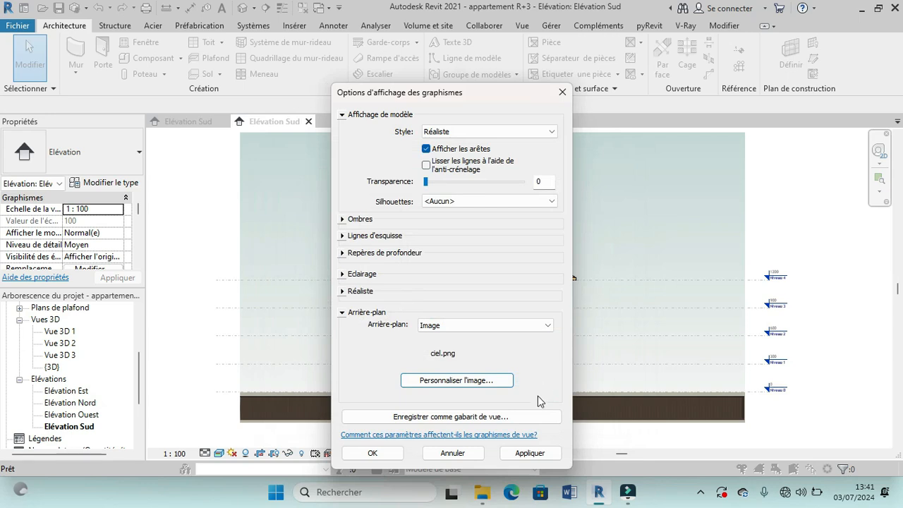
click(519, 455)
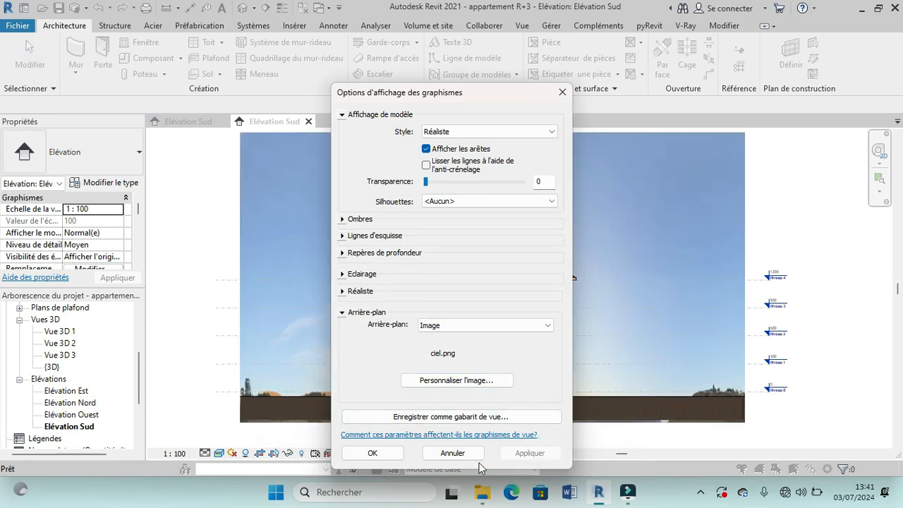
click(384, 456)
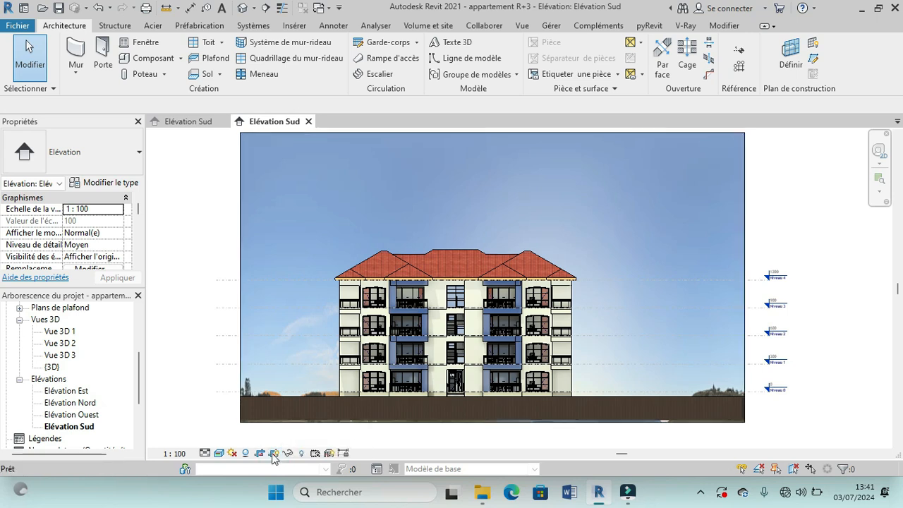
Step: Widen the south elevation's crop region by moving its left edge outward, farther from the building
scroll(318, 382, down, 1)
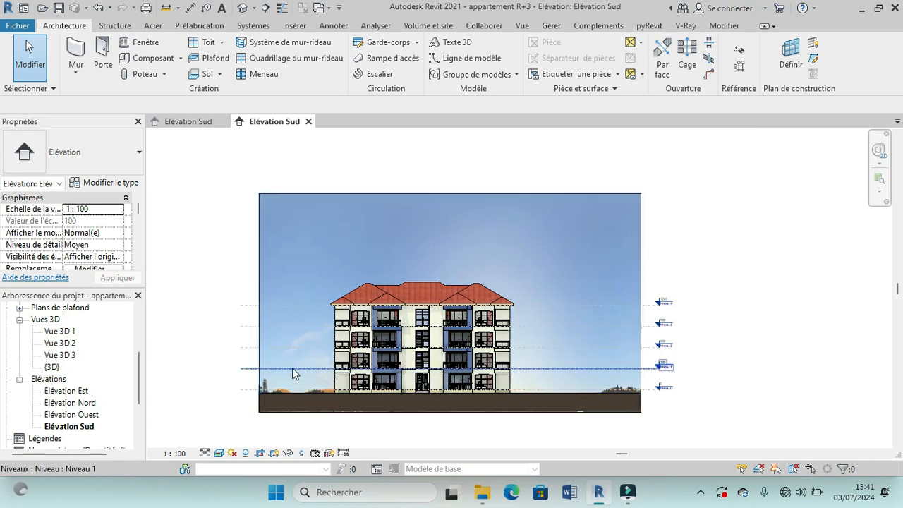
scroll(227, 330, up, 1)
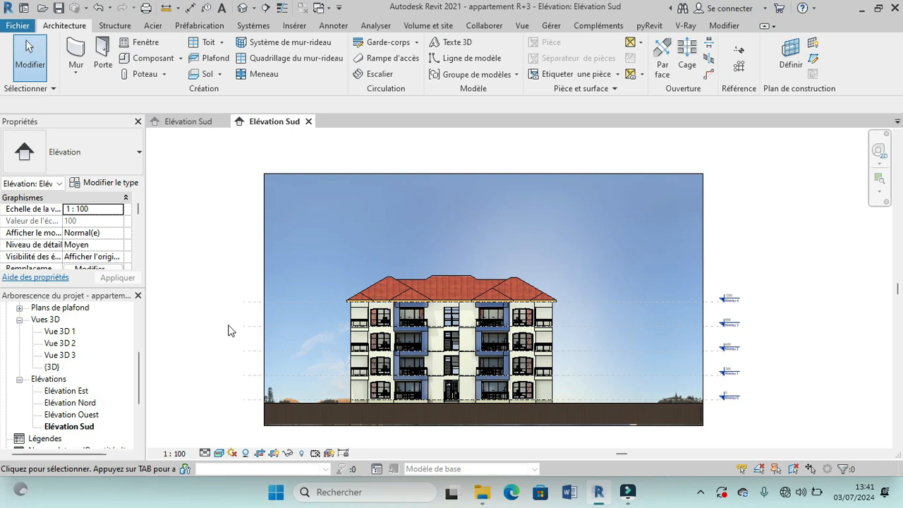
click(262, 293)
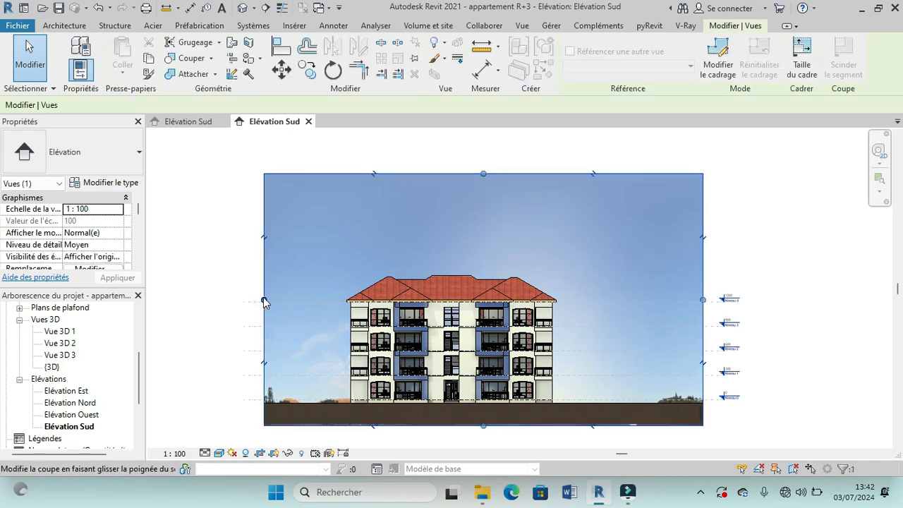
click(264, 300)
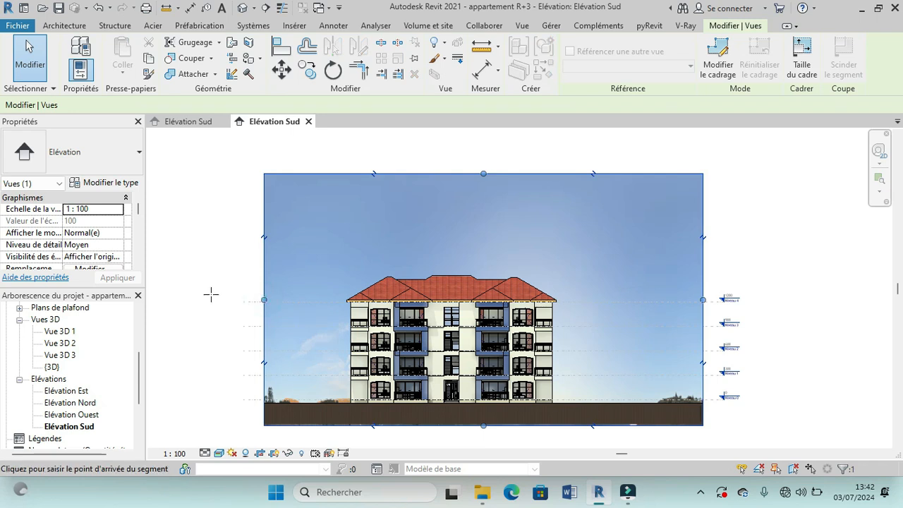
click(211, 294)
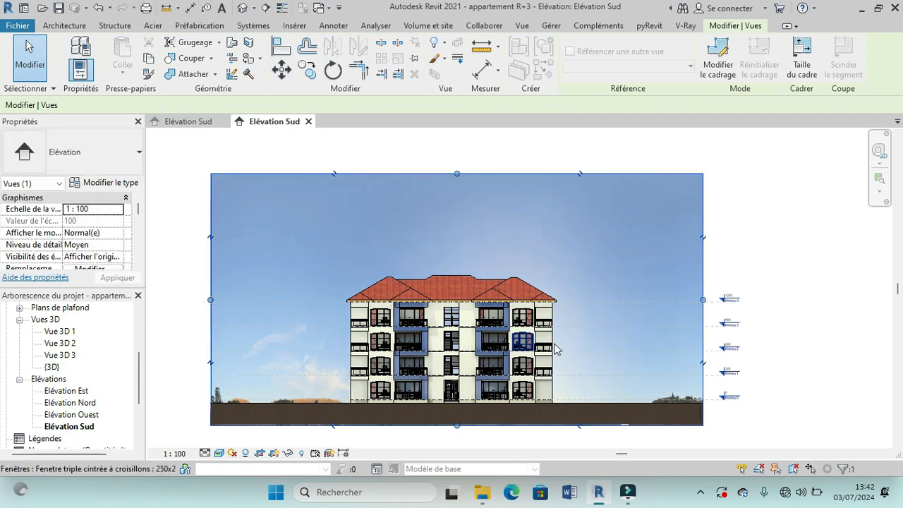
Step: Try different widths for the crop region by moving its right edge inward, back out, and past the level markers
click(698, 299)
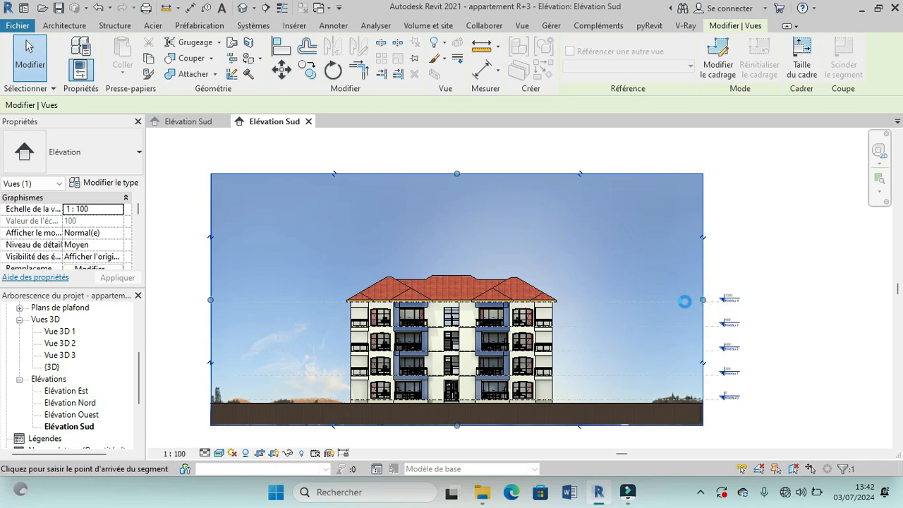
click(676, 300)
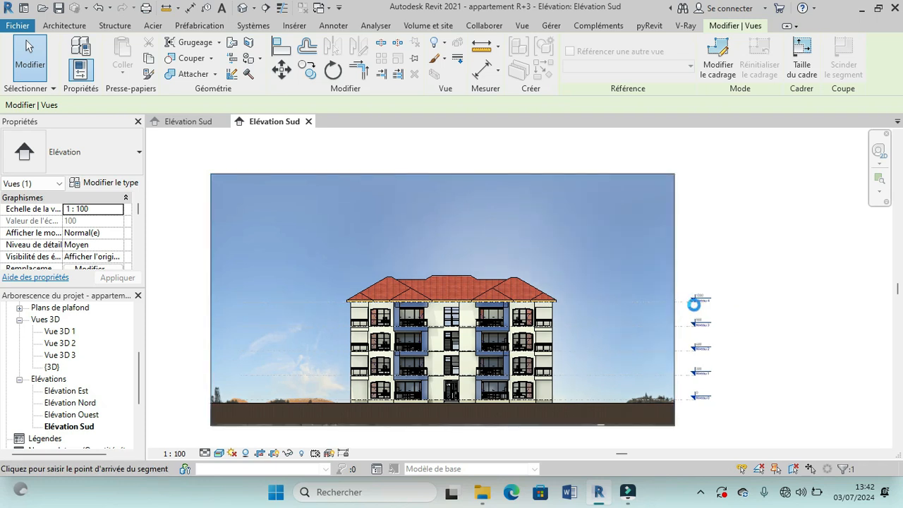
click(695, 305)
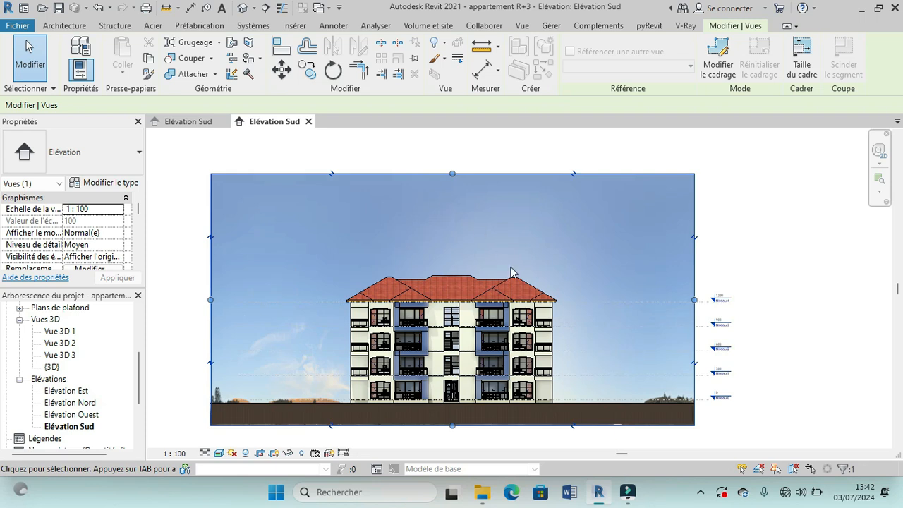
click(696, 300)
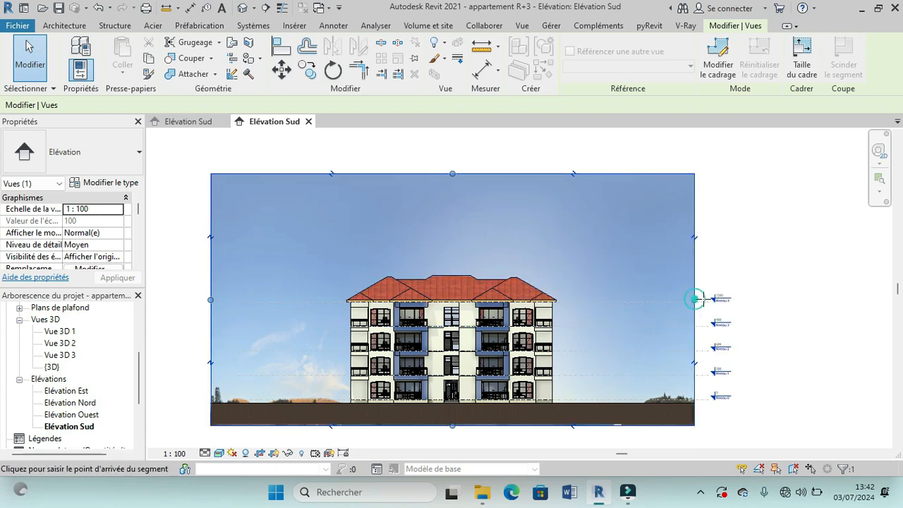
click(819, 298)
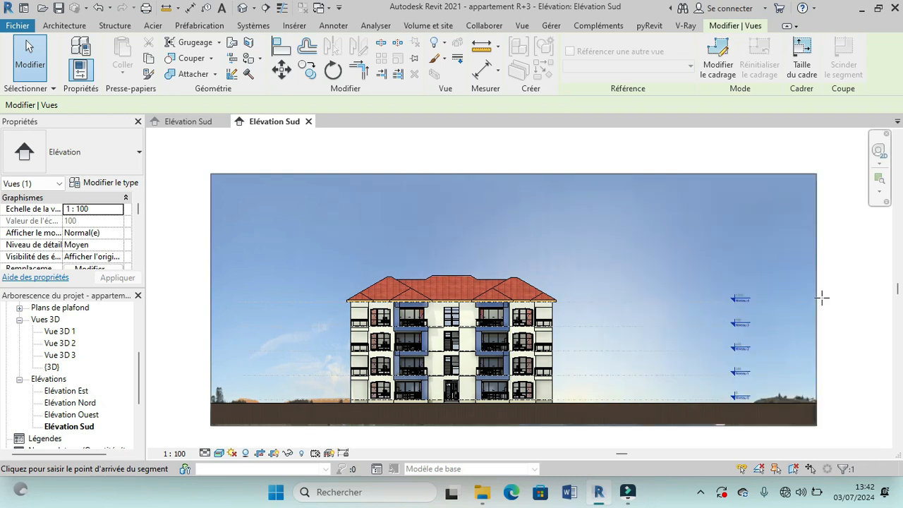
click(822, 298)
Step: Readjust the crop region's left edge and pull its right edge back in so the level markers lie outside the frame
click(211, 301)
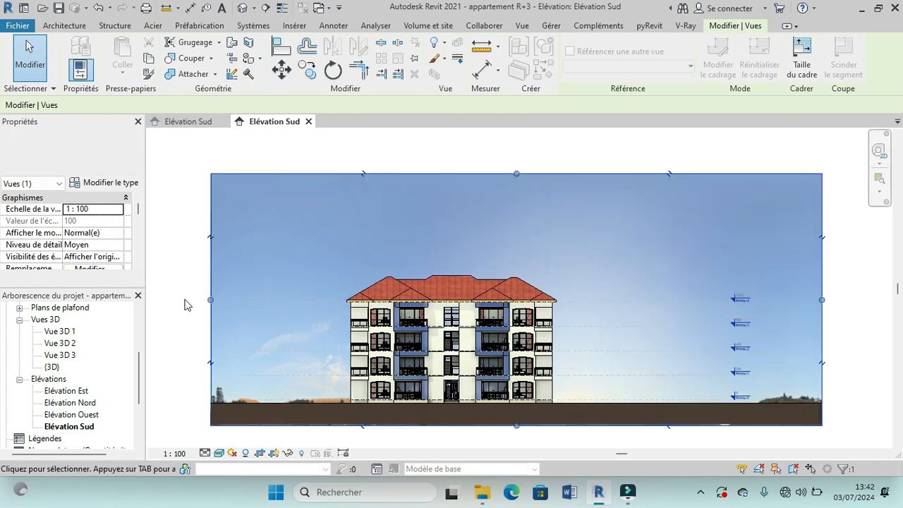
click(211, 301)
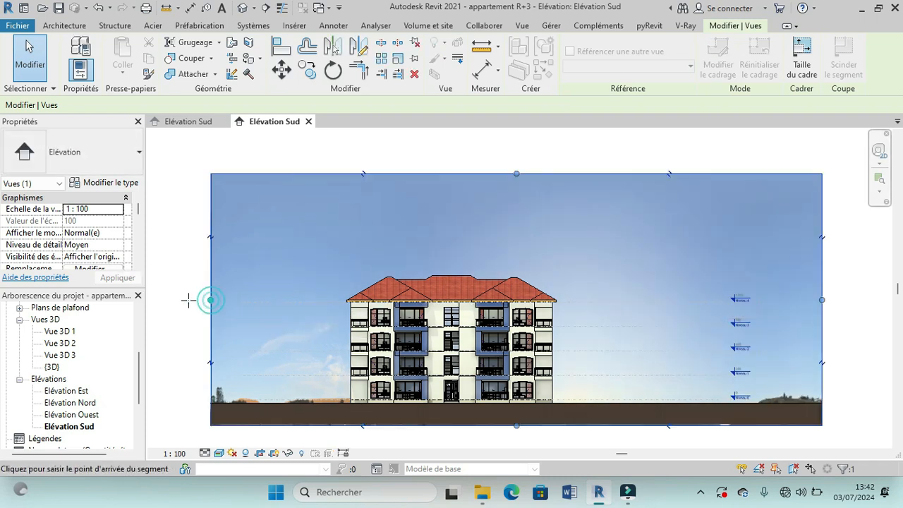
click(163, 300)
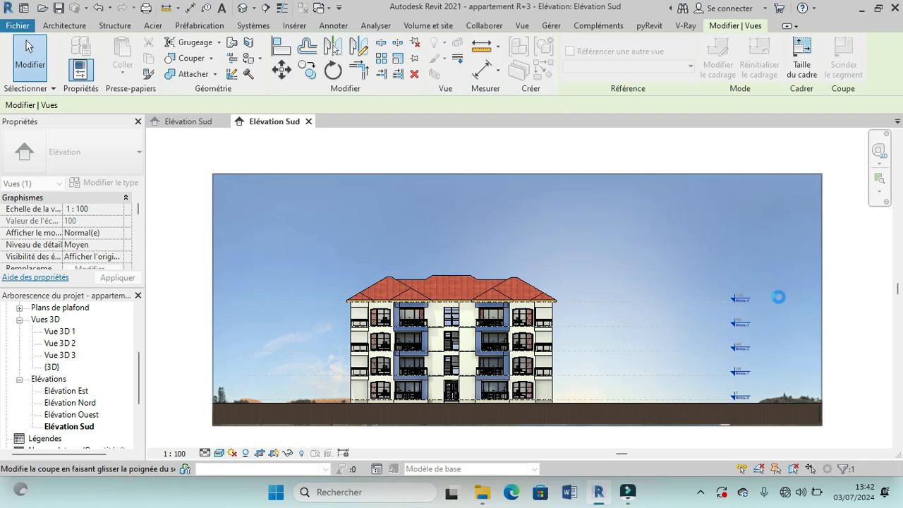
drag(823, 300, 721, 310)
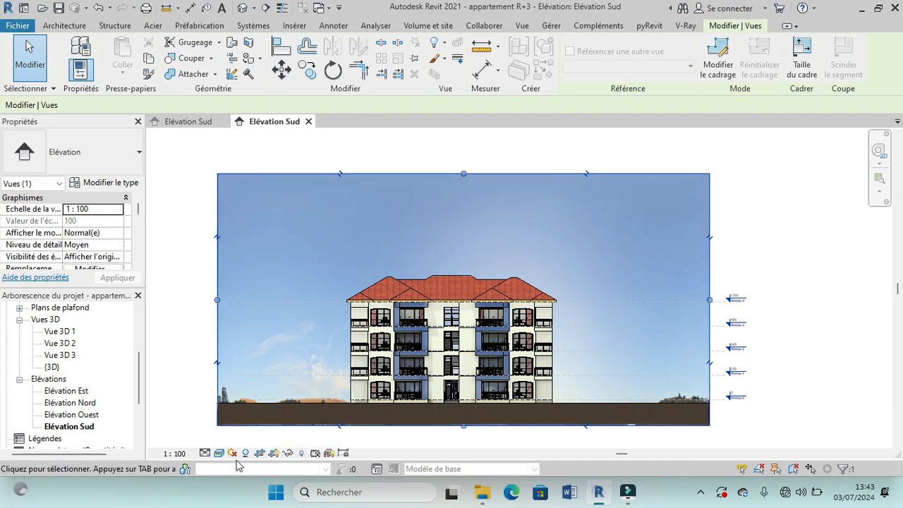
Step: Turn off cropping in the south elevation to view the uncropped scene, and crop the view again
click(260, 455)
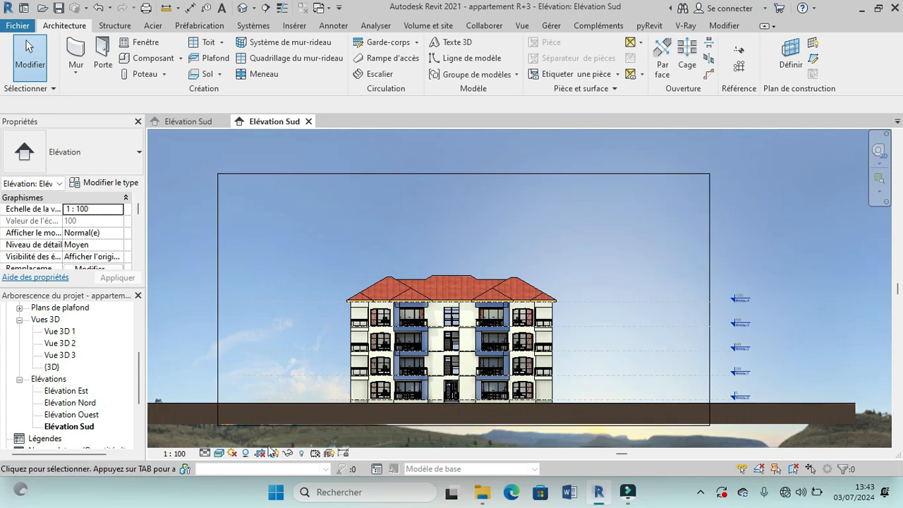
click(262, 453)
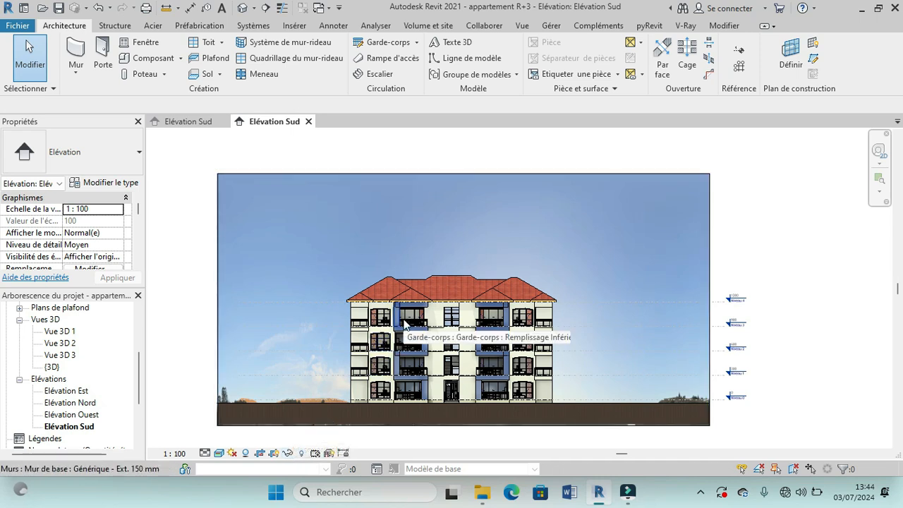
Step: Temporarily hide the roof element in the south elevation with Masquer l'élément, and restore the temporary hiding
click(405, 290)
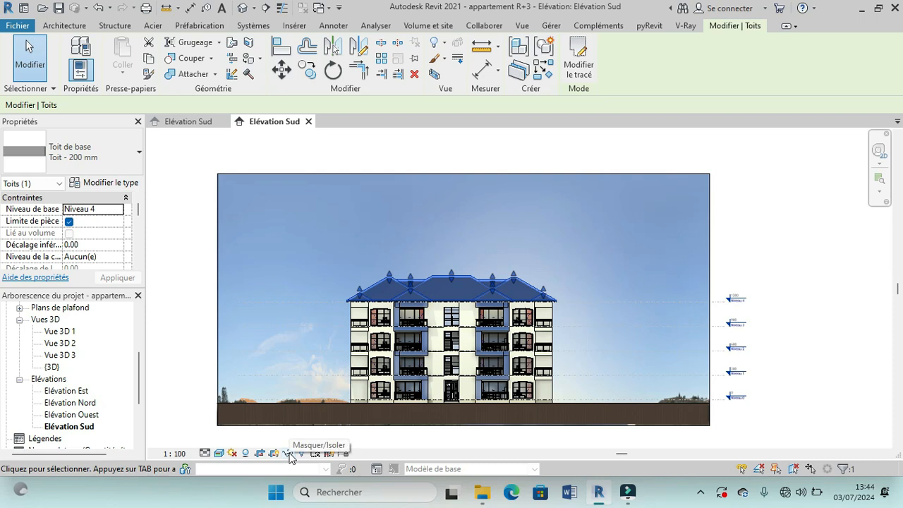
click(289, 455)
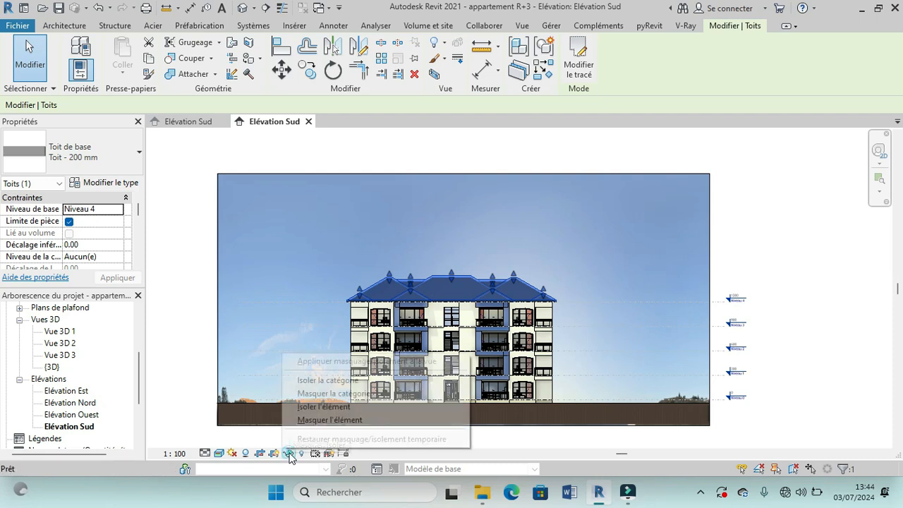
click(306, 421)
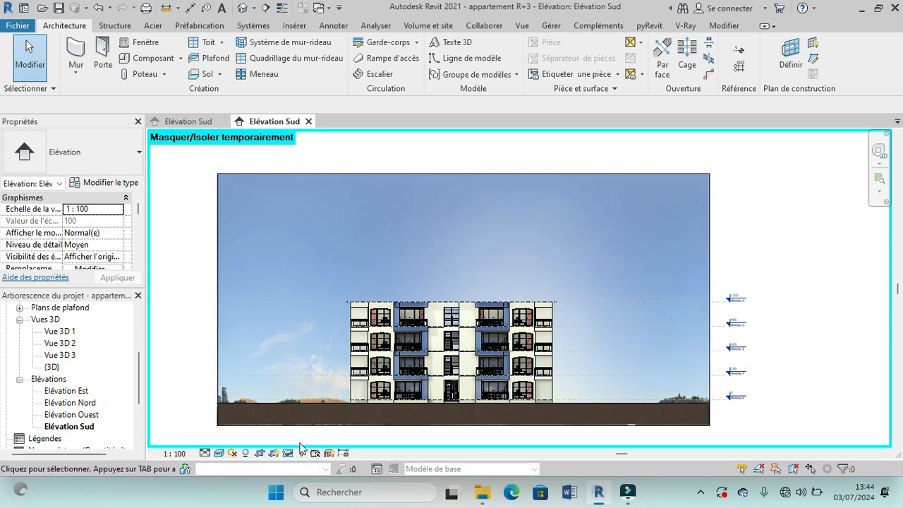
click(291, 455)
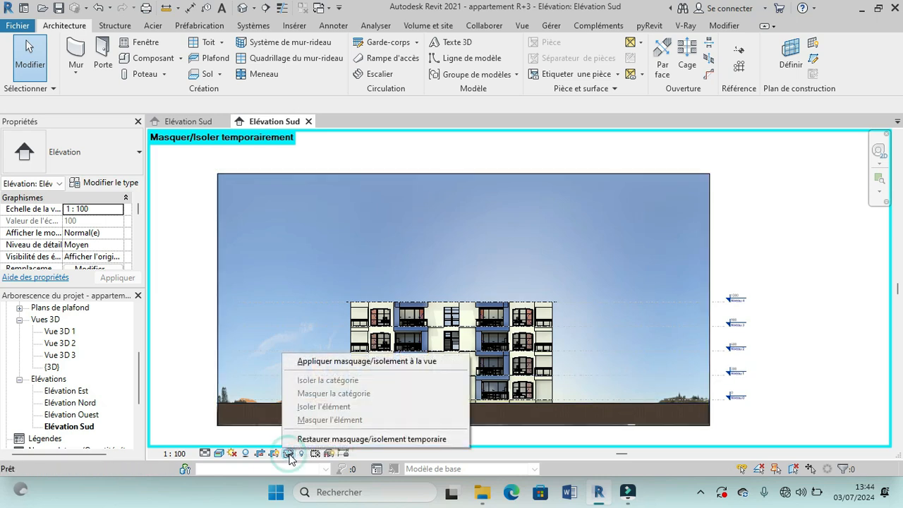
click(344, 440)
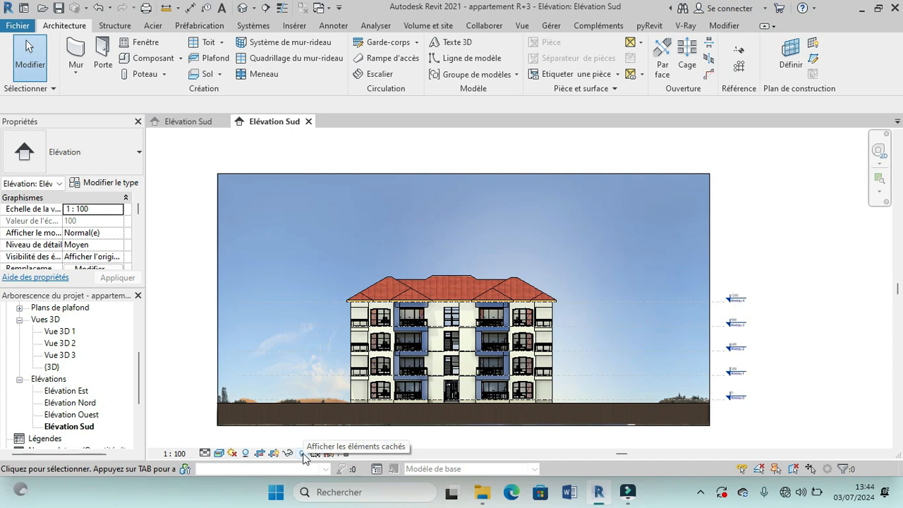
Step: Temporarily hide the building's roof again in the south elevation using Masquer l'élément
click(397, 302)
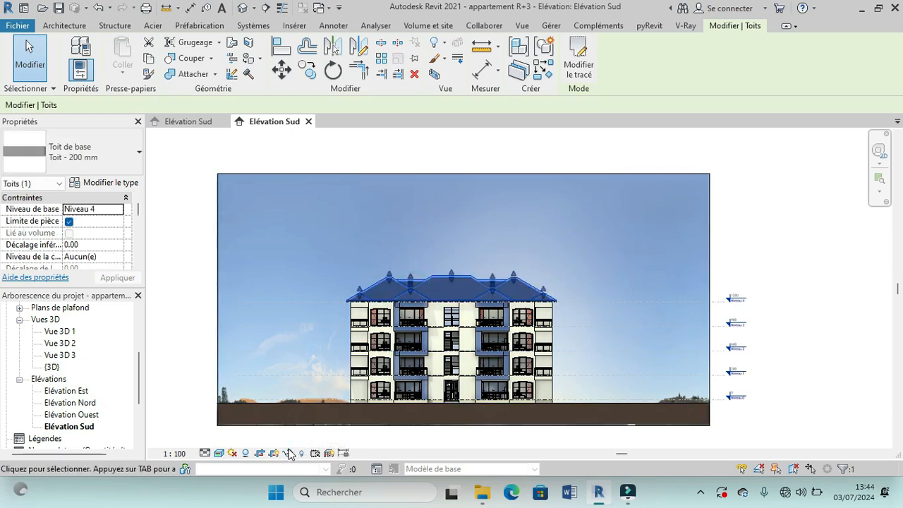
click(289, 453)
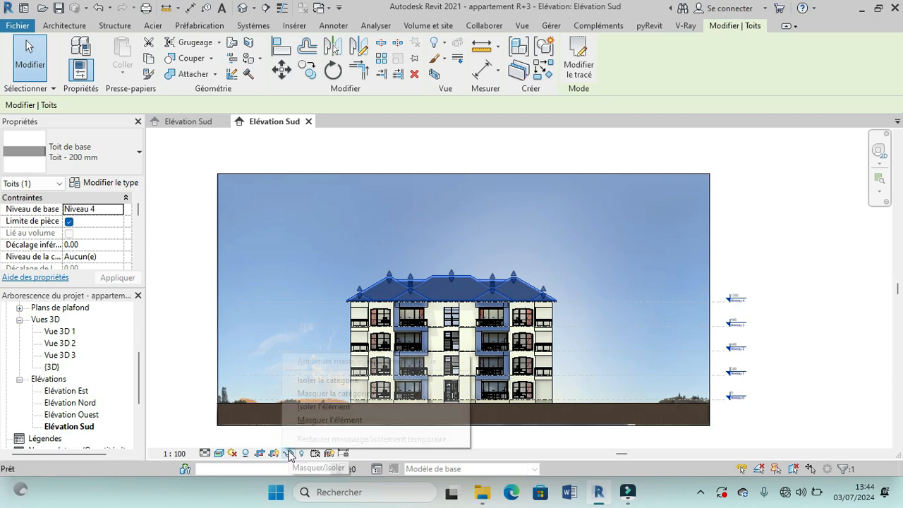
click(314, 421)
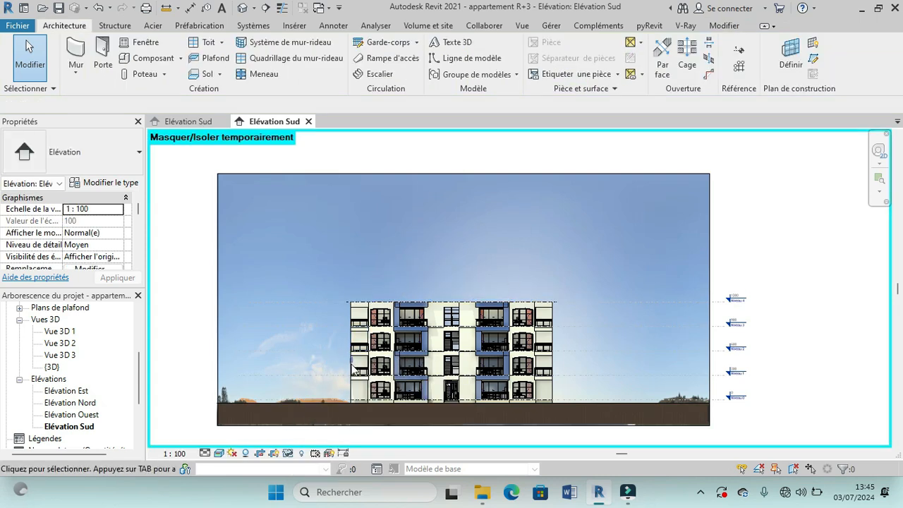
Step: Turn the Afficher les éléments cachés mode on and off twice to inspect the hidden roof in the south elevation
click(302, 454)
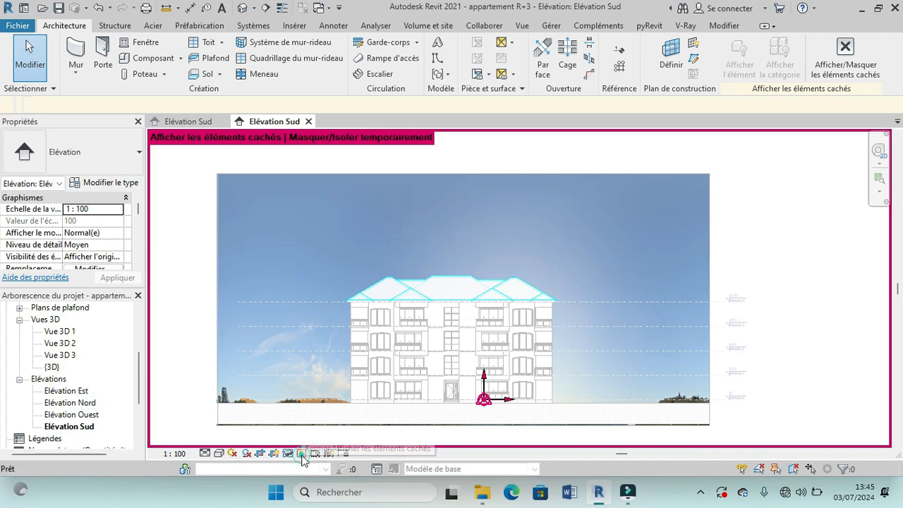
click(302, 454)
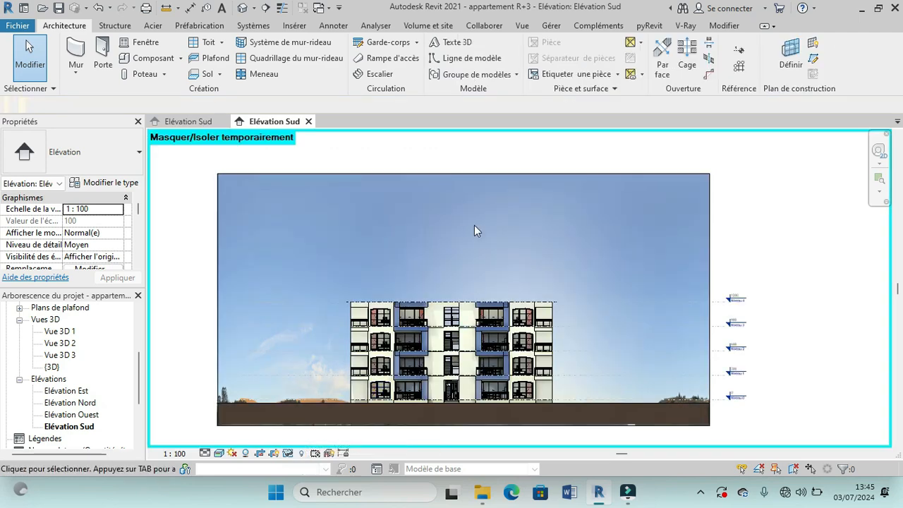
click(302, 456)
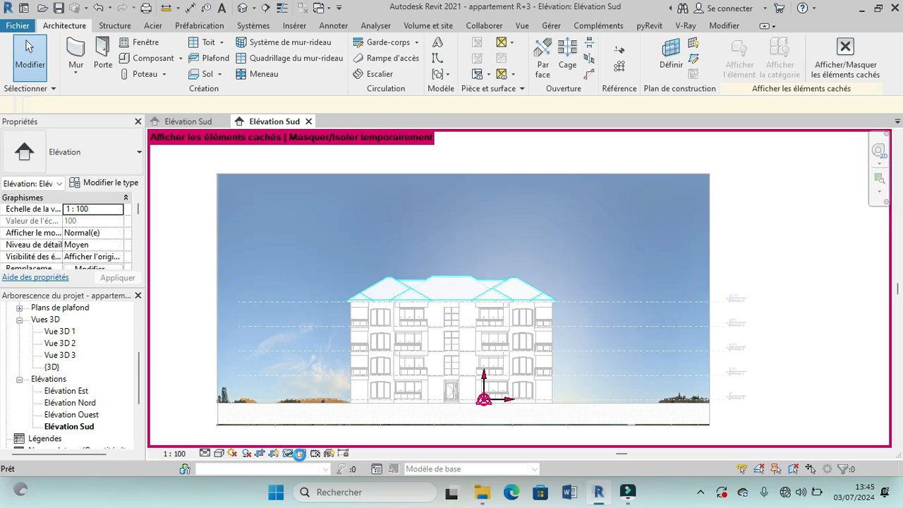
click(299, 454)
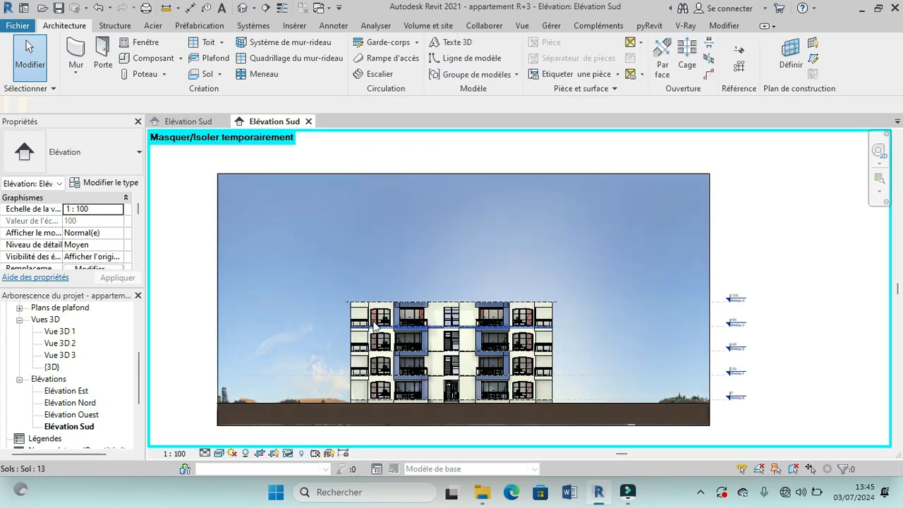
Step: Restore the temporary hide/isolate so the roof is shown, and switch to the other open Elévation Sud view
click(287, 455)
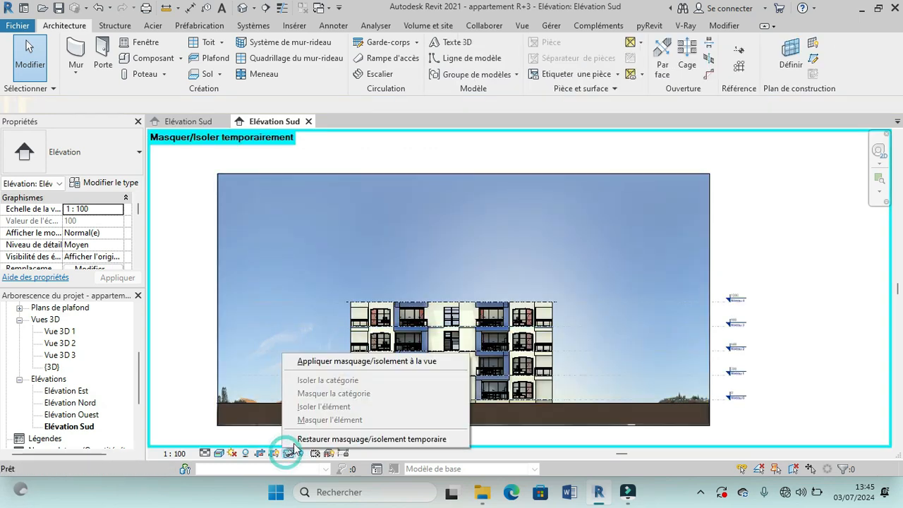
click(311, 440)
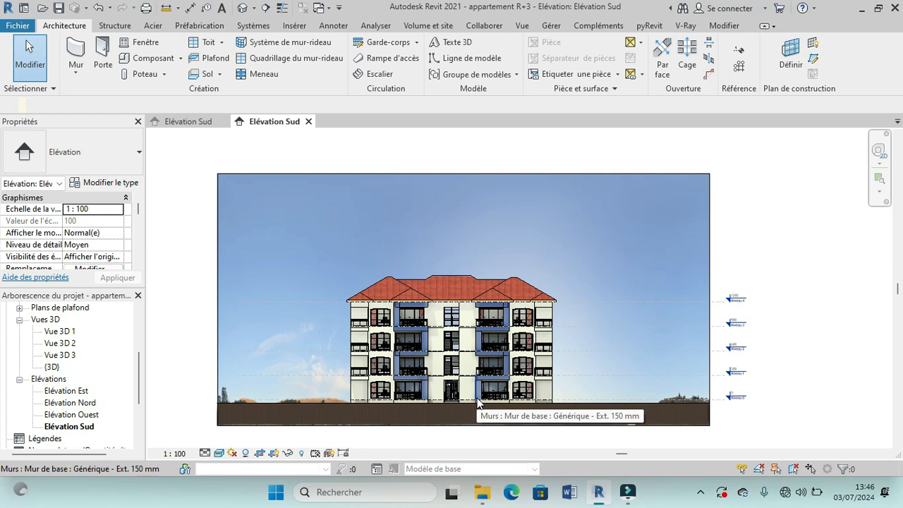
click(206, 122)
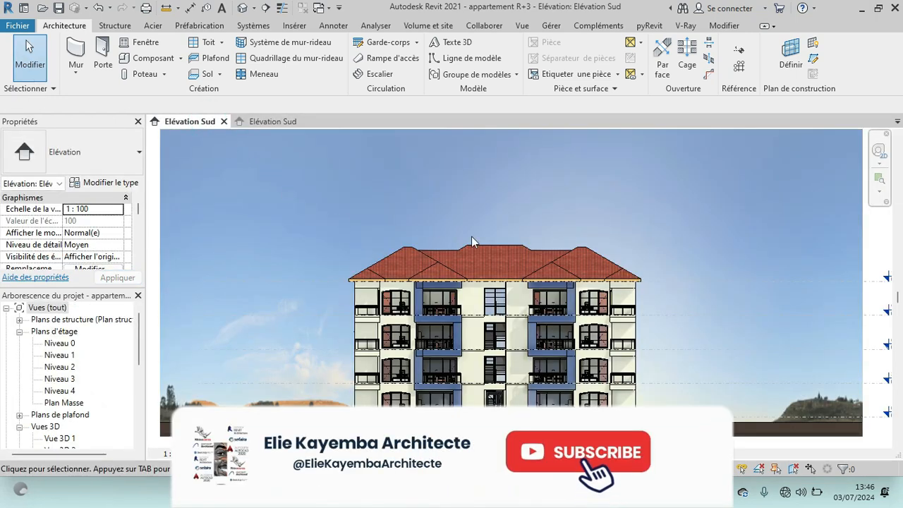